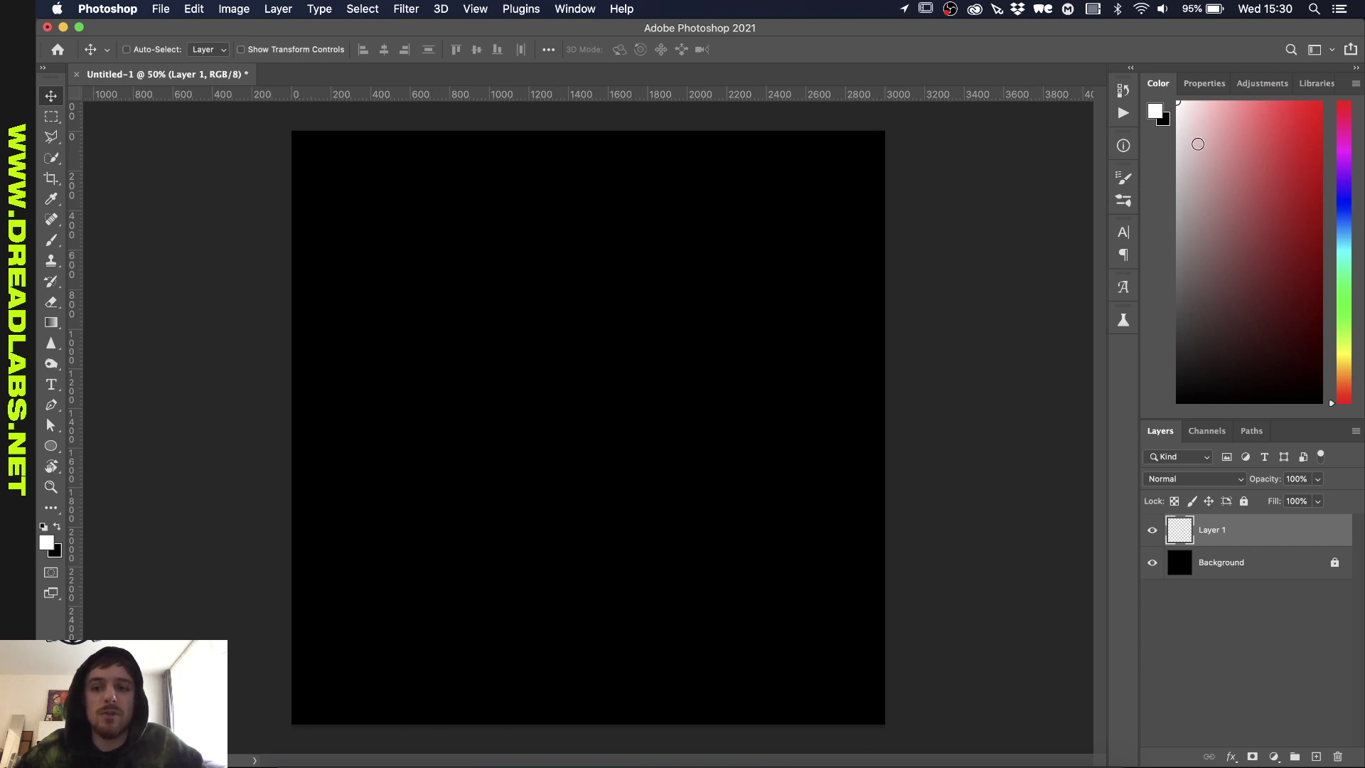
Add the white DREADLABS text layer and set its anti-aliasing to None
key("t")
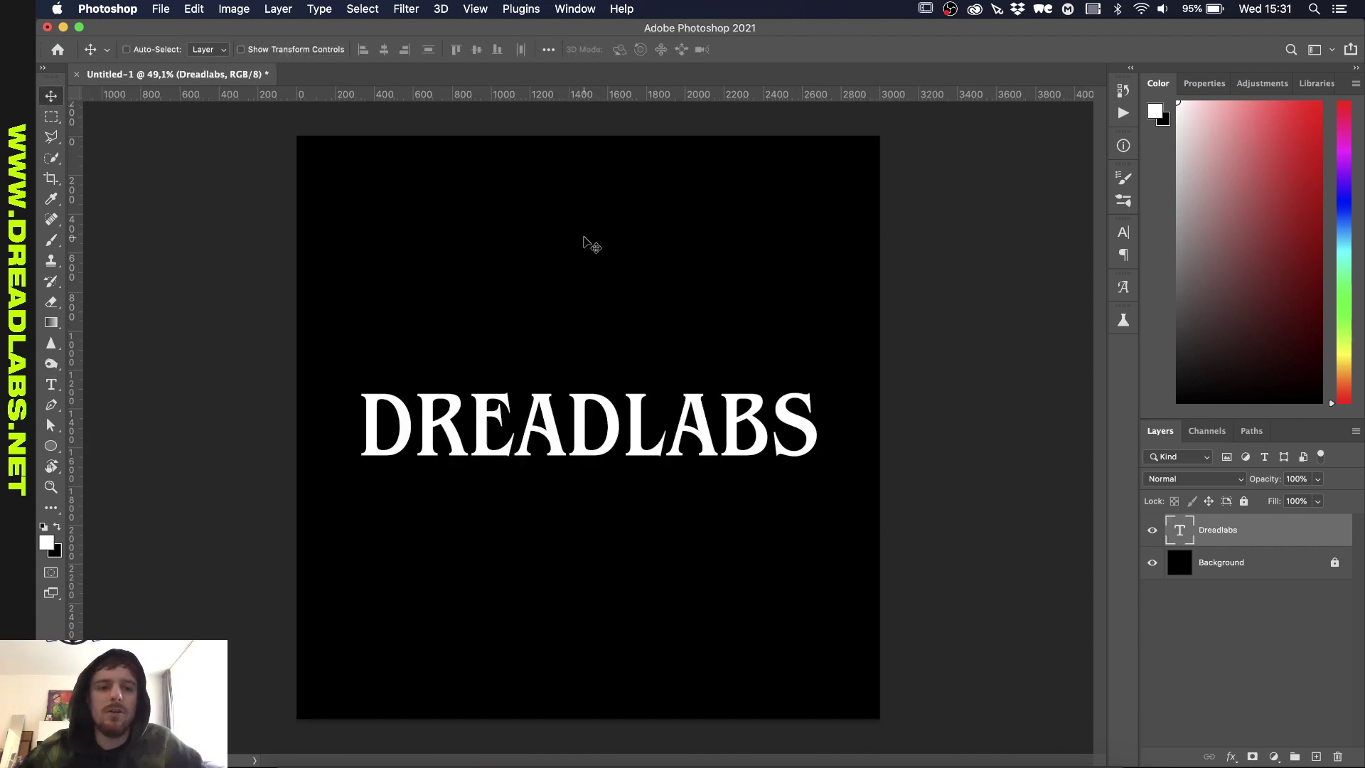
scroll(588, 242, "up", 3)
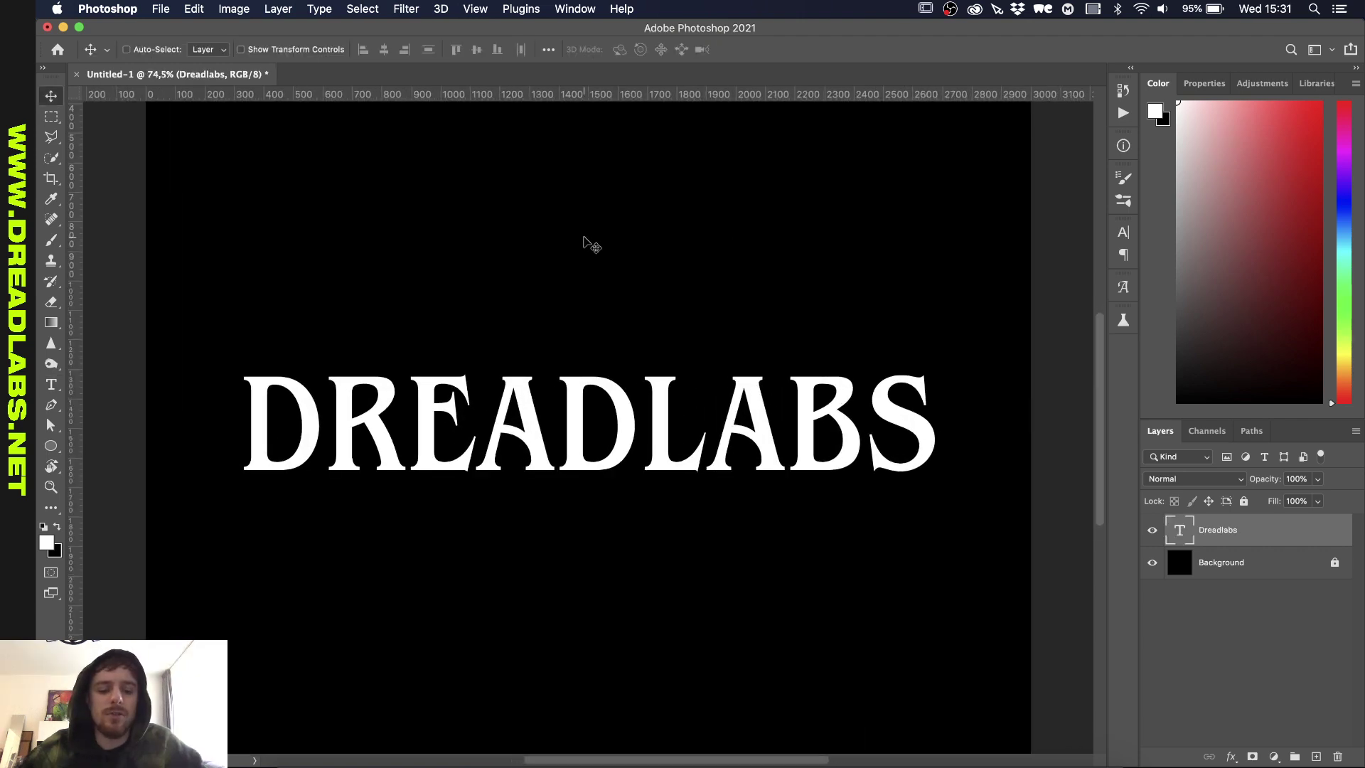
key("t")
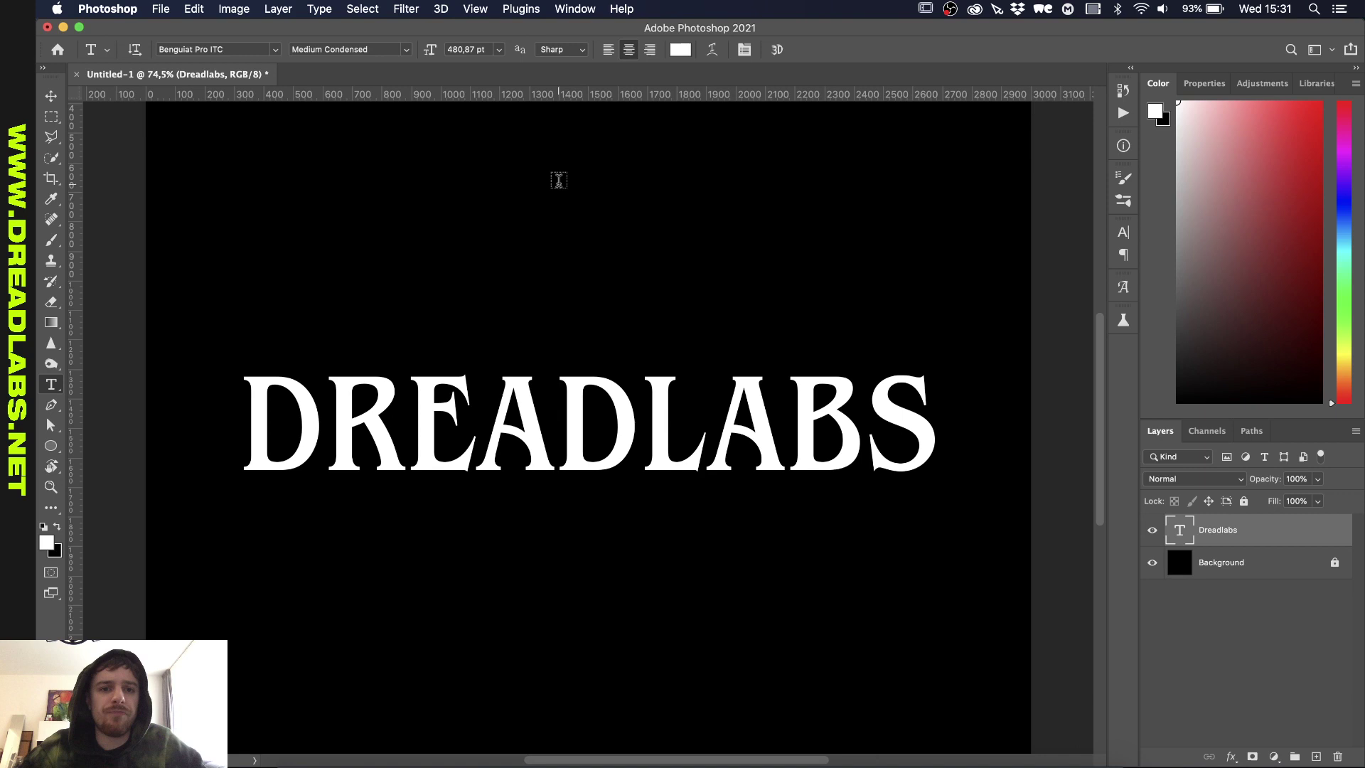
scroll(558, 180, "up", 2)
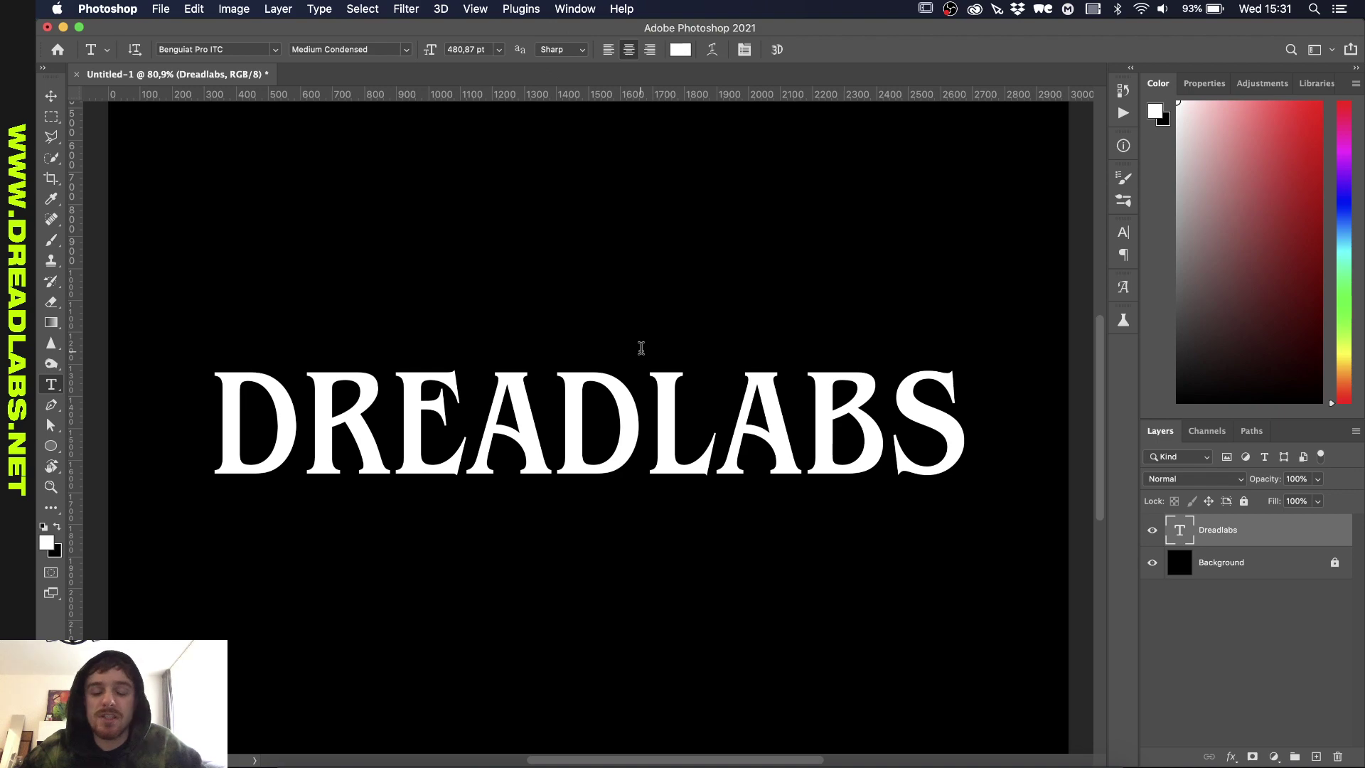
scroll(641, 348, "up", 8)
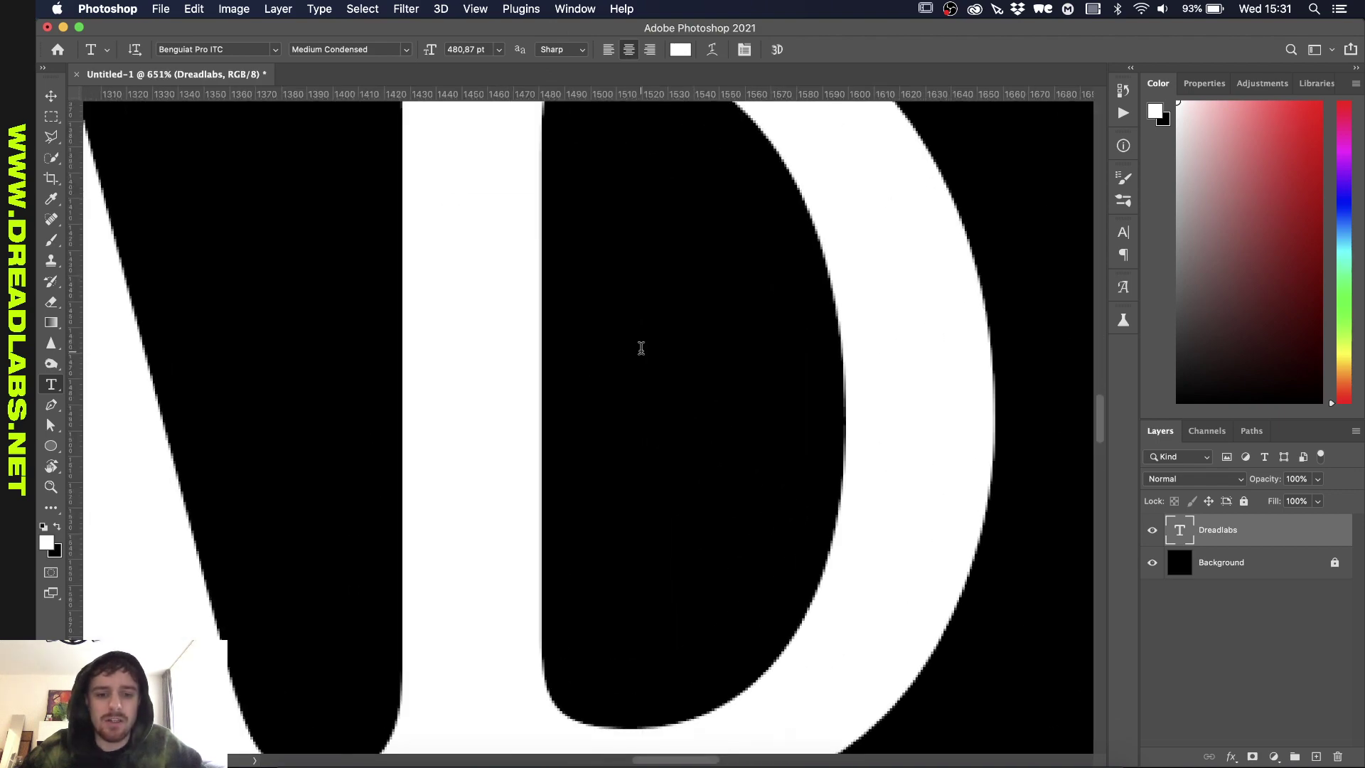
scroll(642, 348, "up", 4)
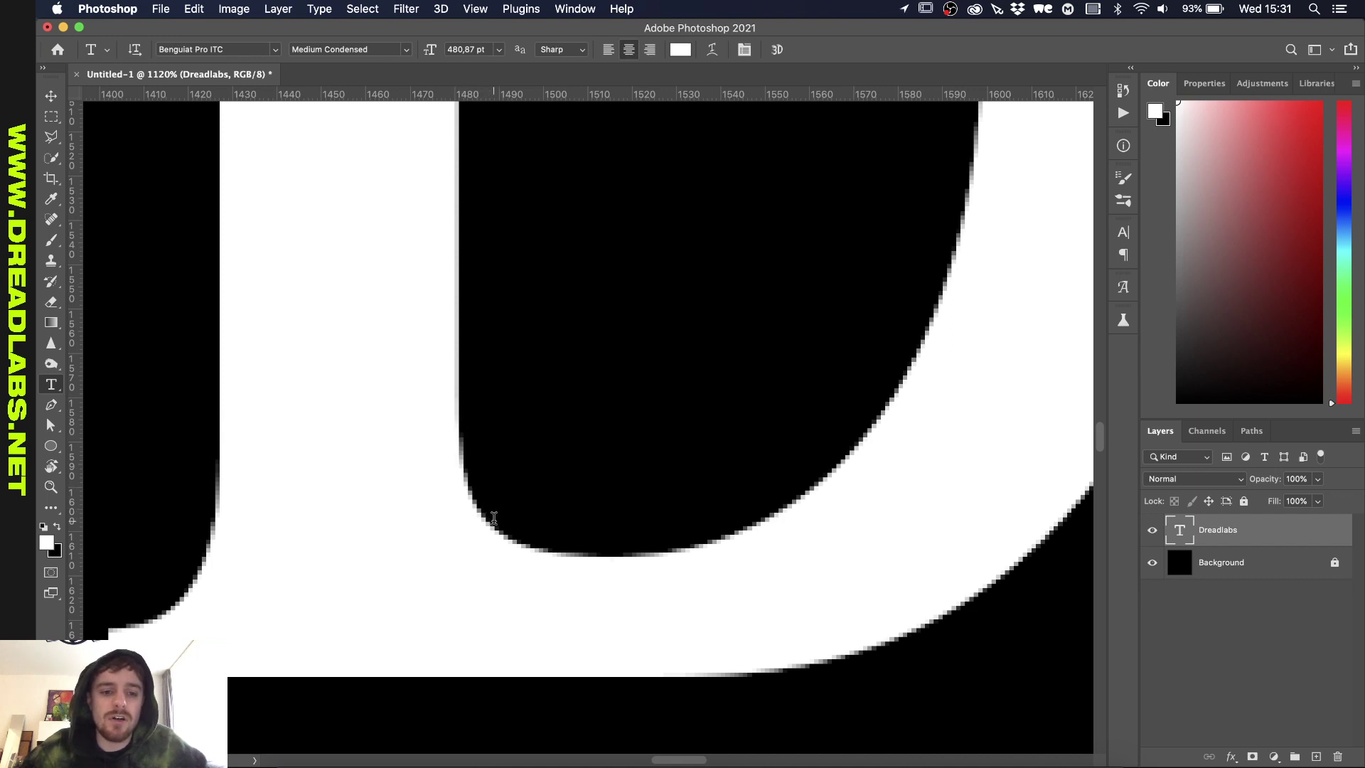
scroll(516, 534, "up", 2)
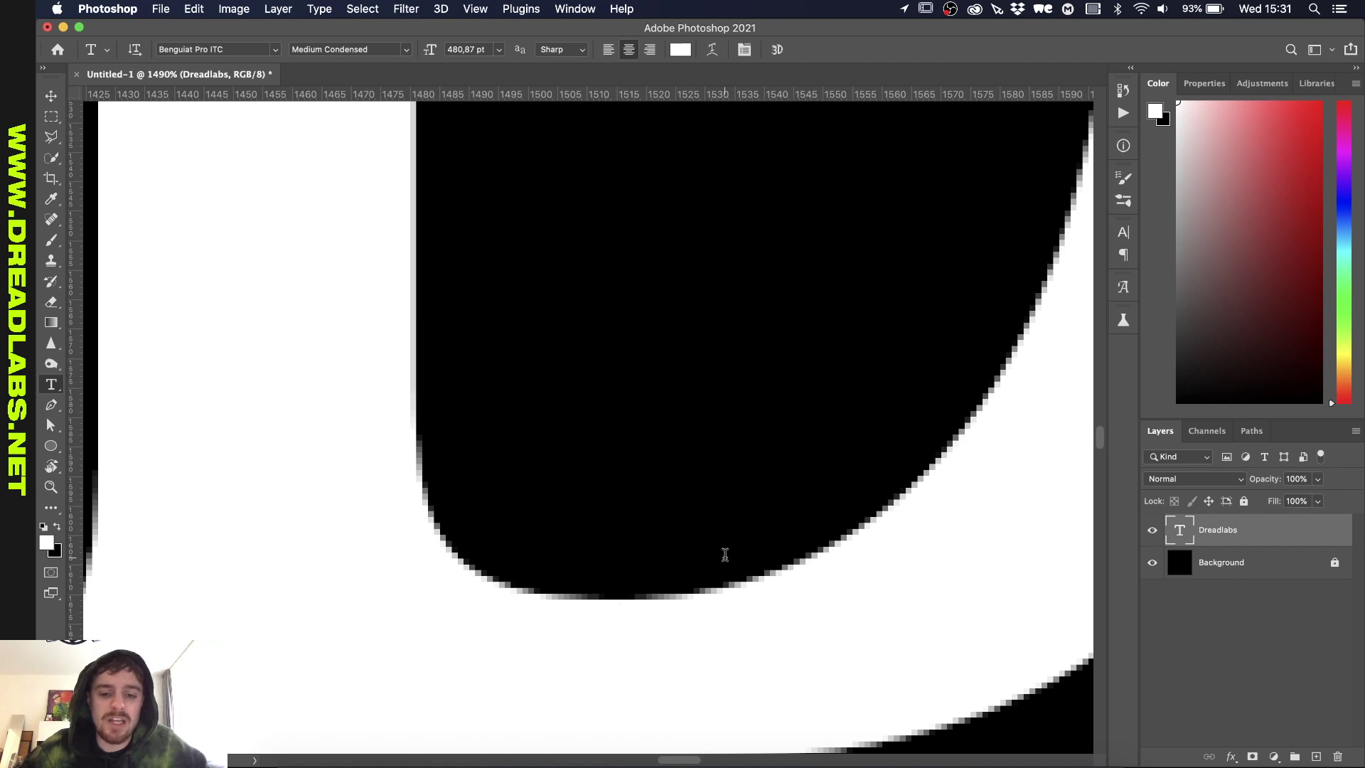
scroll(724, 554, "down", 2)
left_click(573, 51)
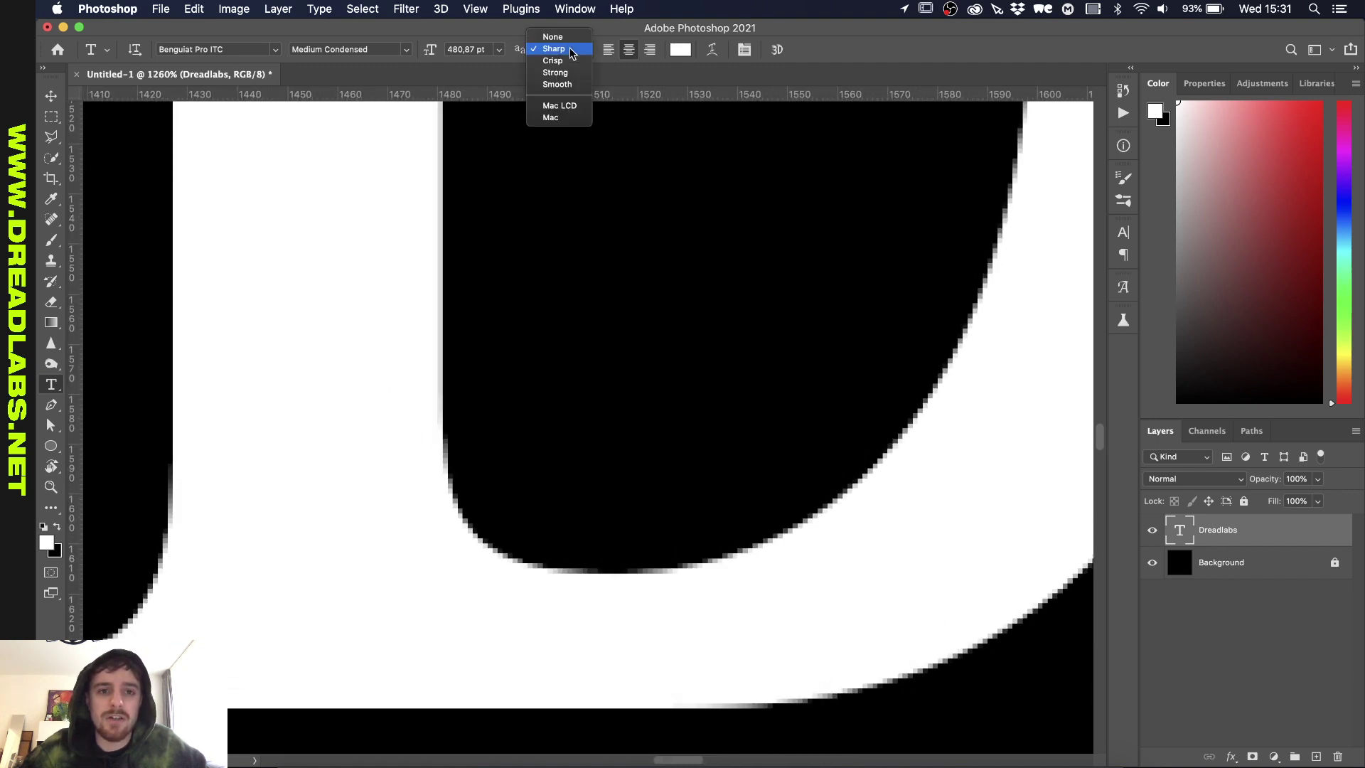
left_click(568, 37)
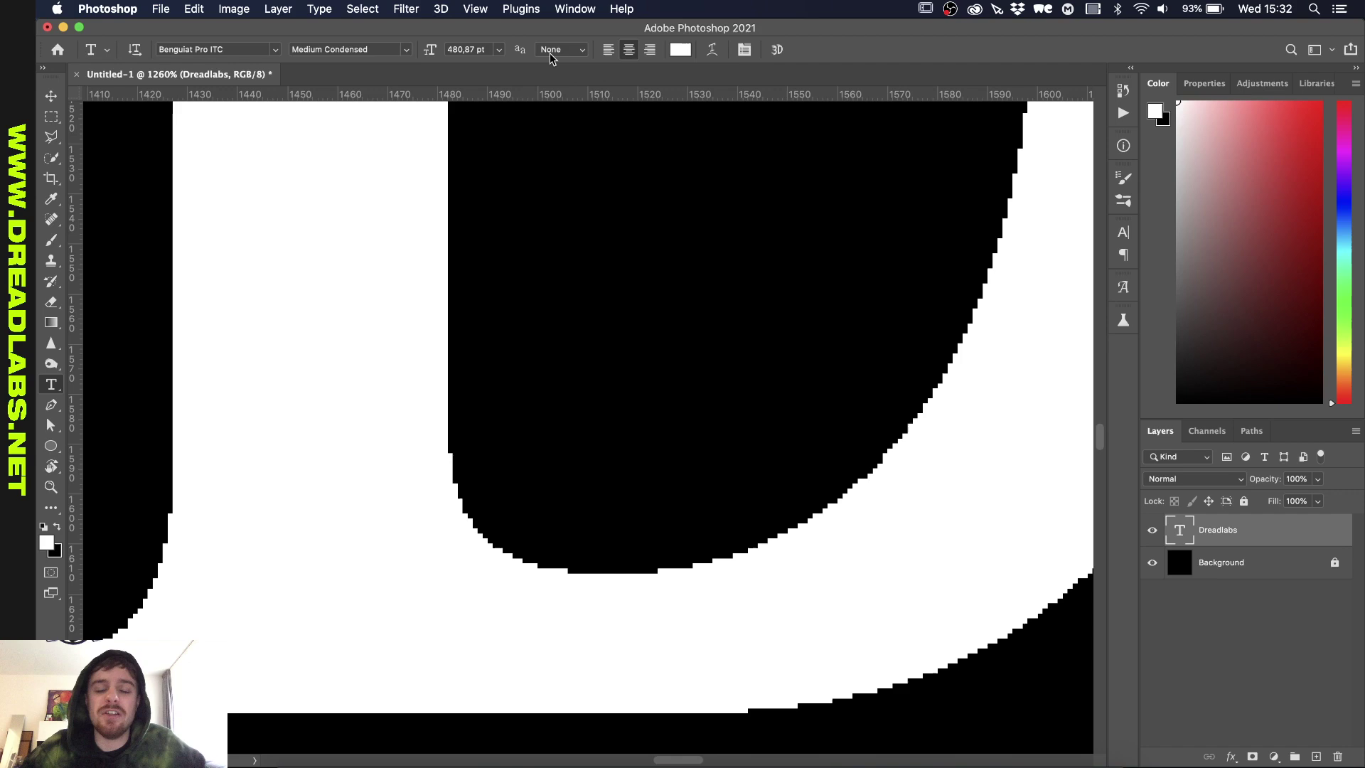
Scale the DREADLABS text down to 12.5% (60,09 pt) and commit the transform
scroll(678, 230, "down", 3)
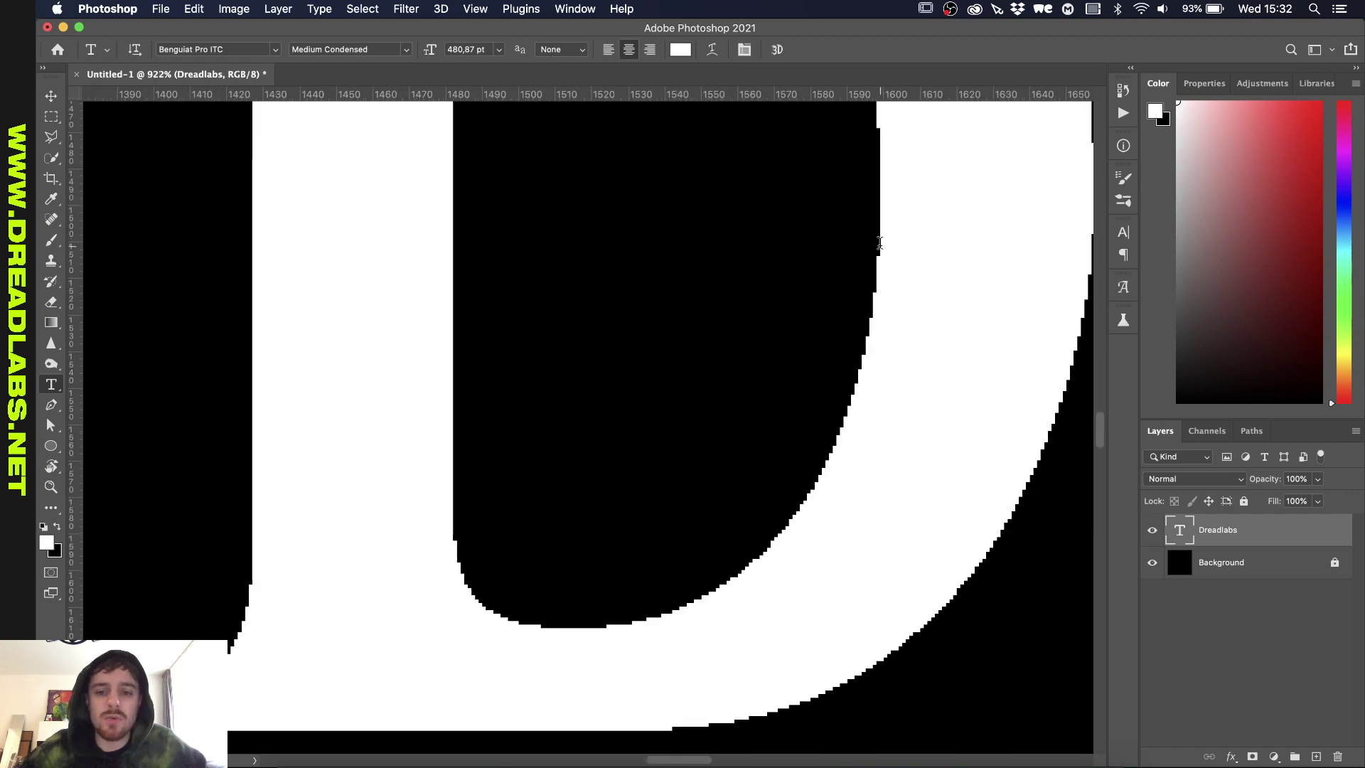
scroll(549, 534, "down", 10)
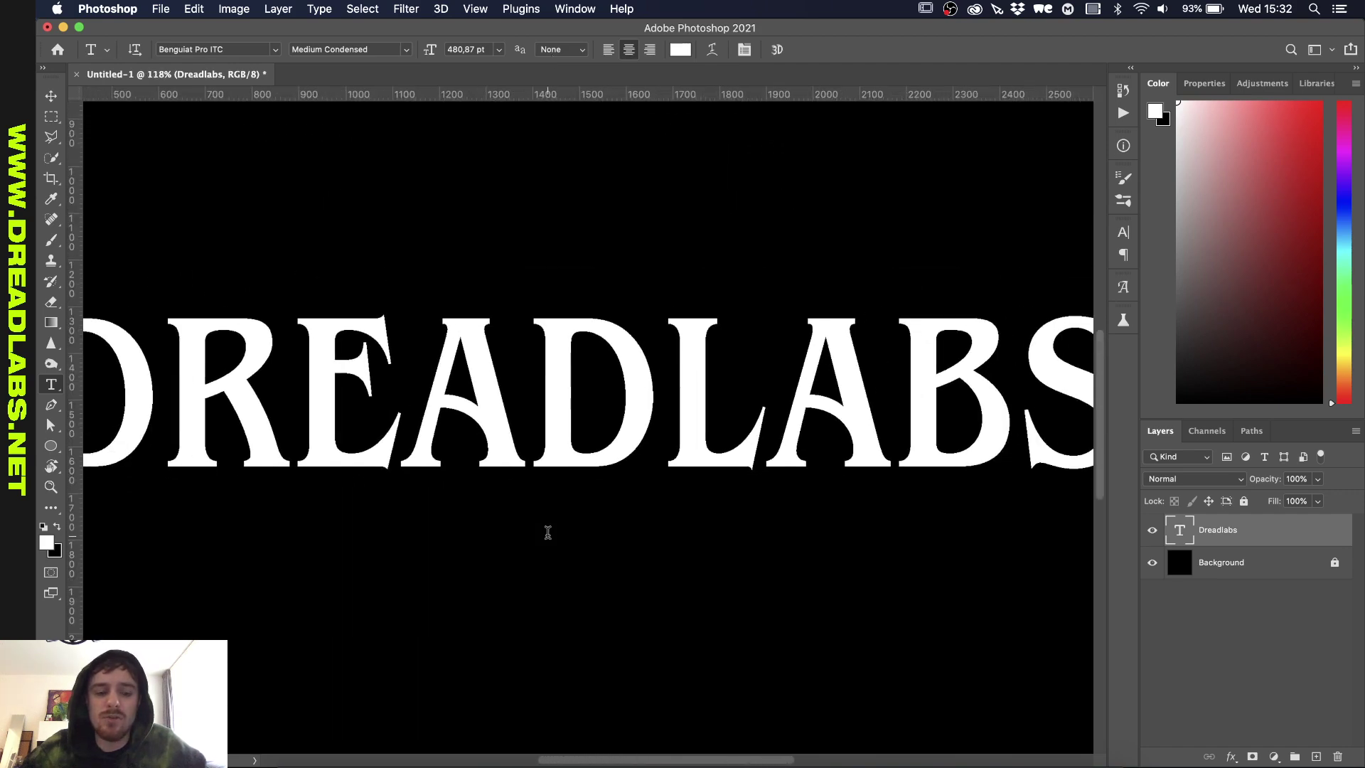
scroll(548, 533, "down", 2)
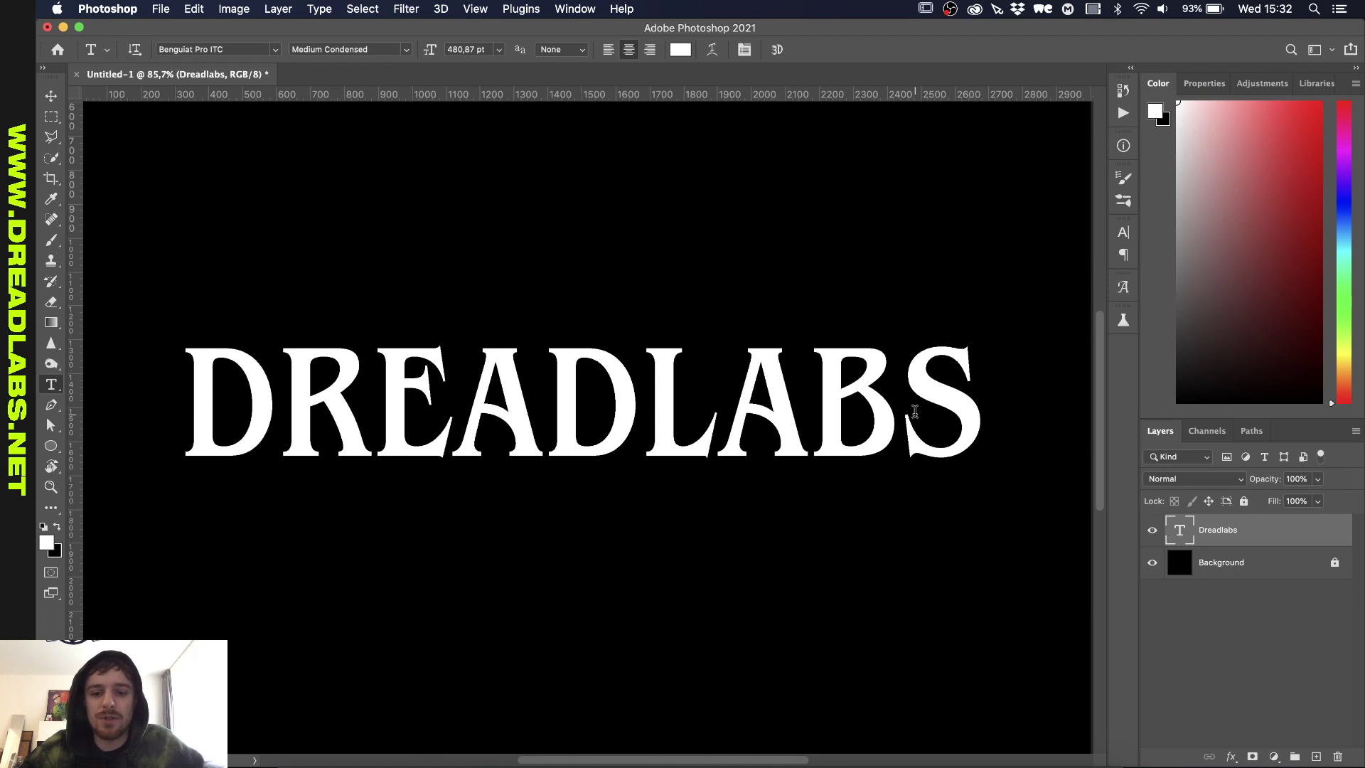
scroll(916, 416, "up", 1)
key("super+t")
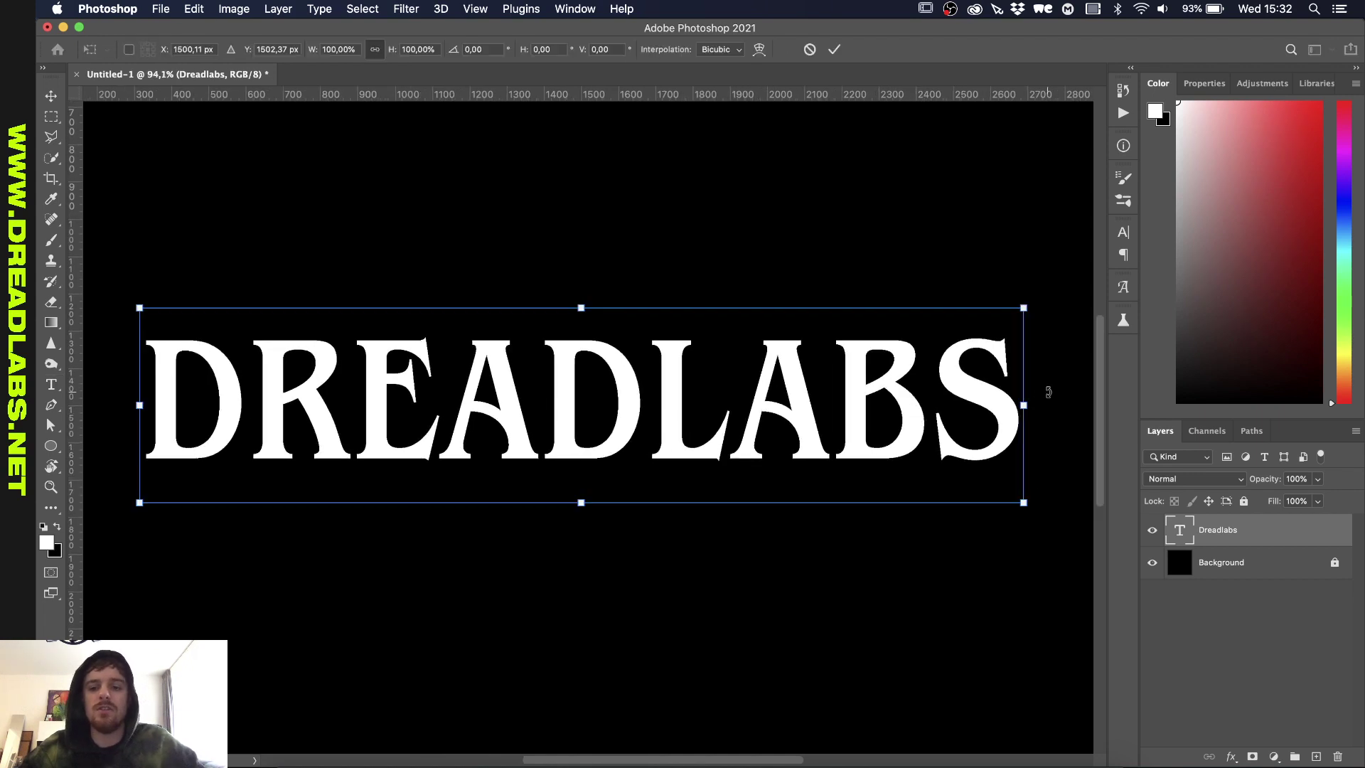
left_click_drag(1023, 405, 661, 399)
scroll(661, 399, "up", 10)
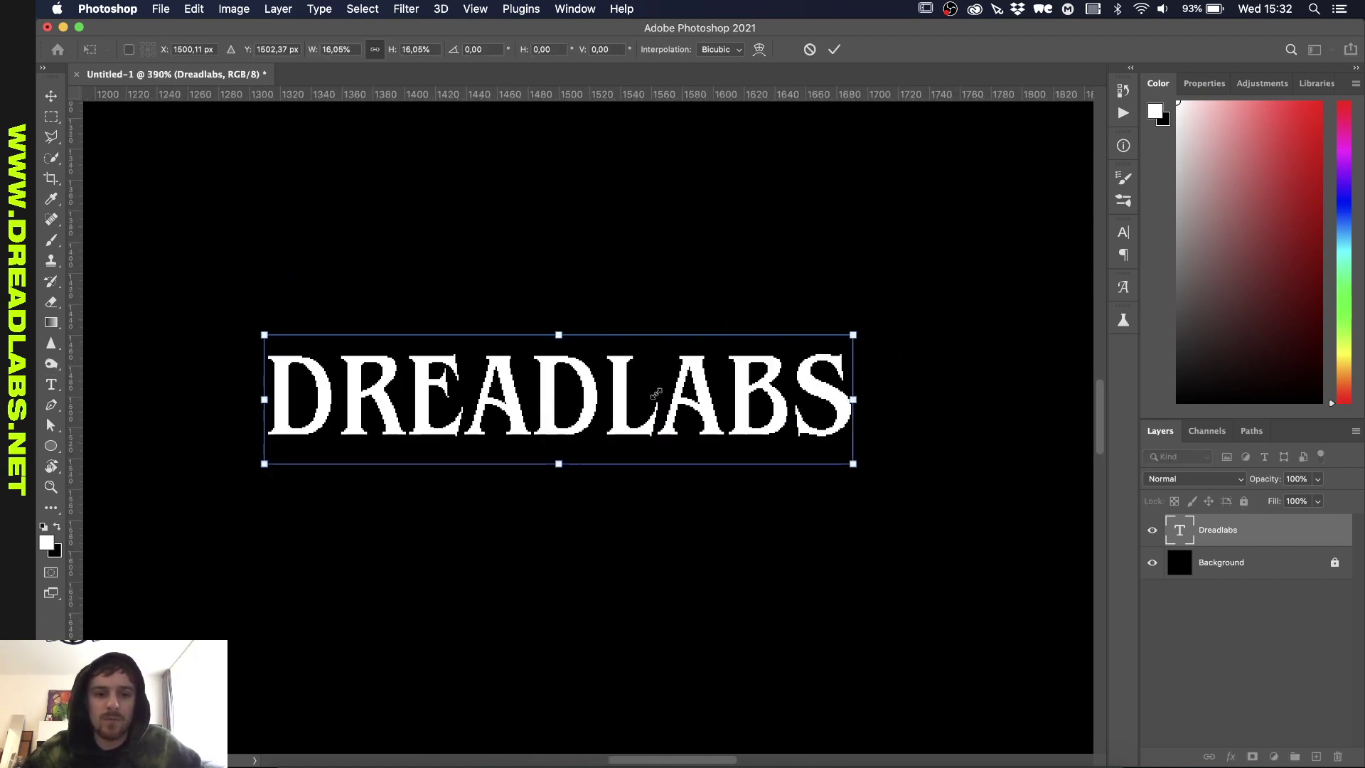
left_click_drag(1011, 386, 903, 383)
scroll(734, 376, "up", 4)
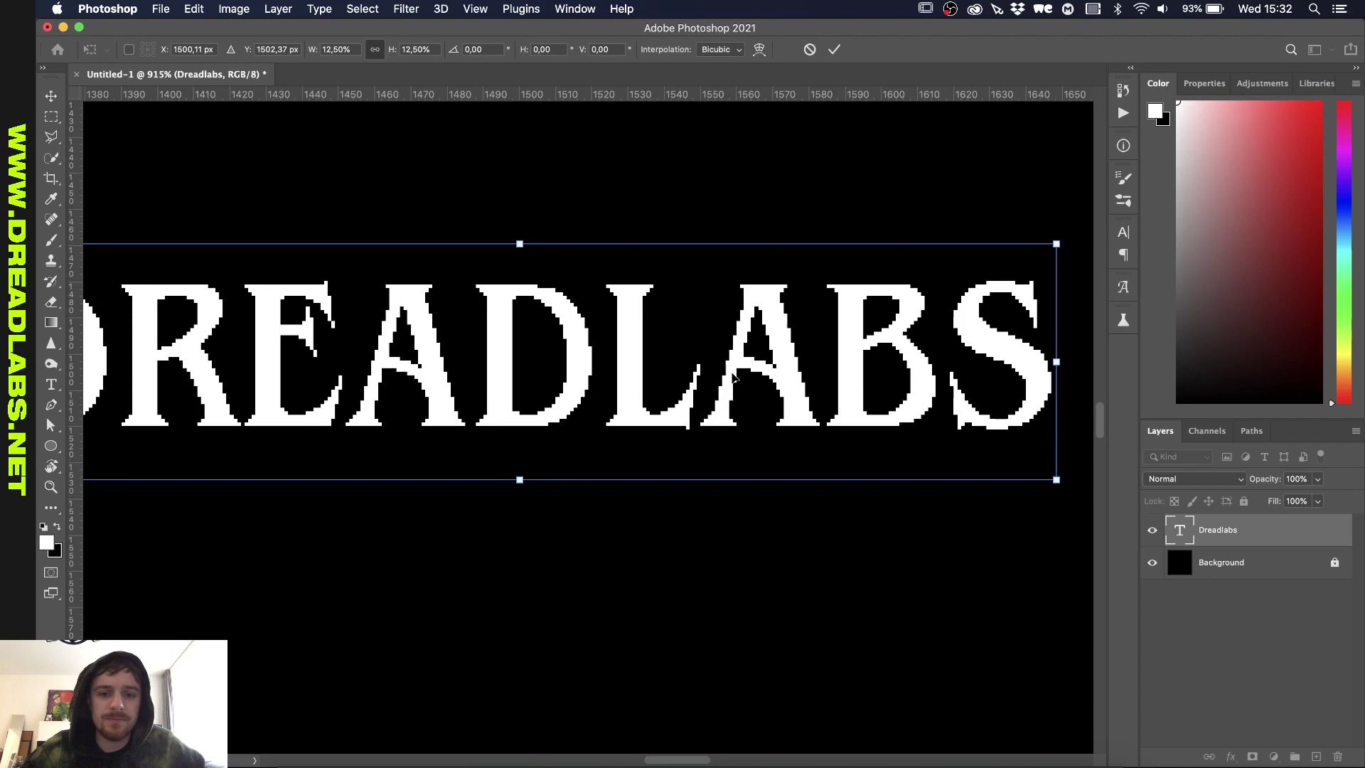
scroll(852, 329, "down", 2)
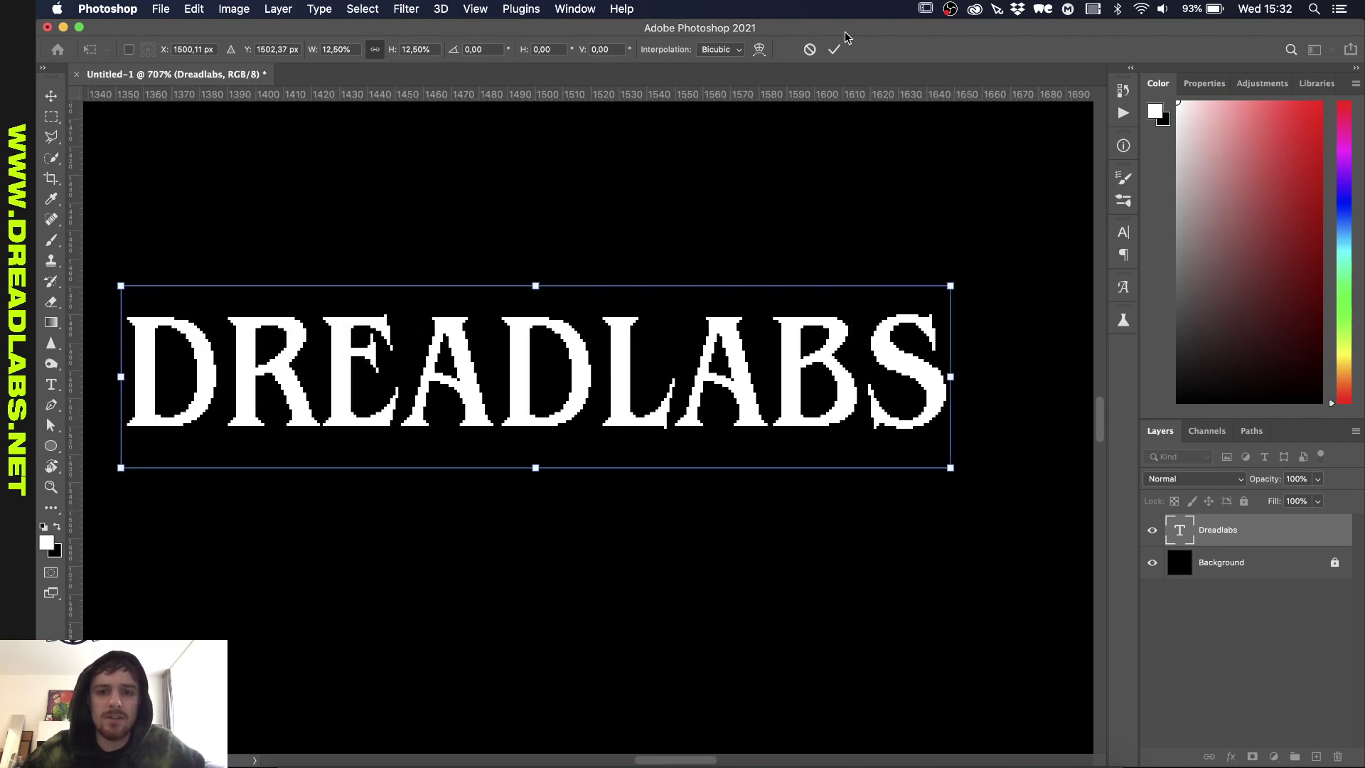
left_click(833, 49)
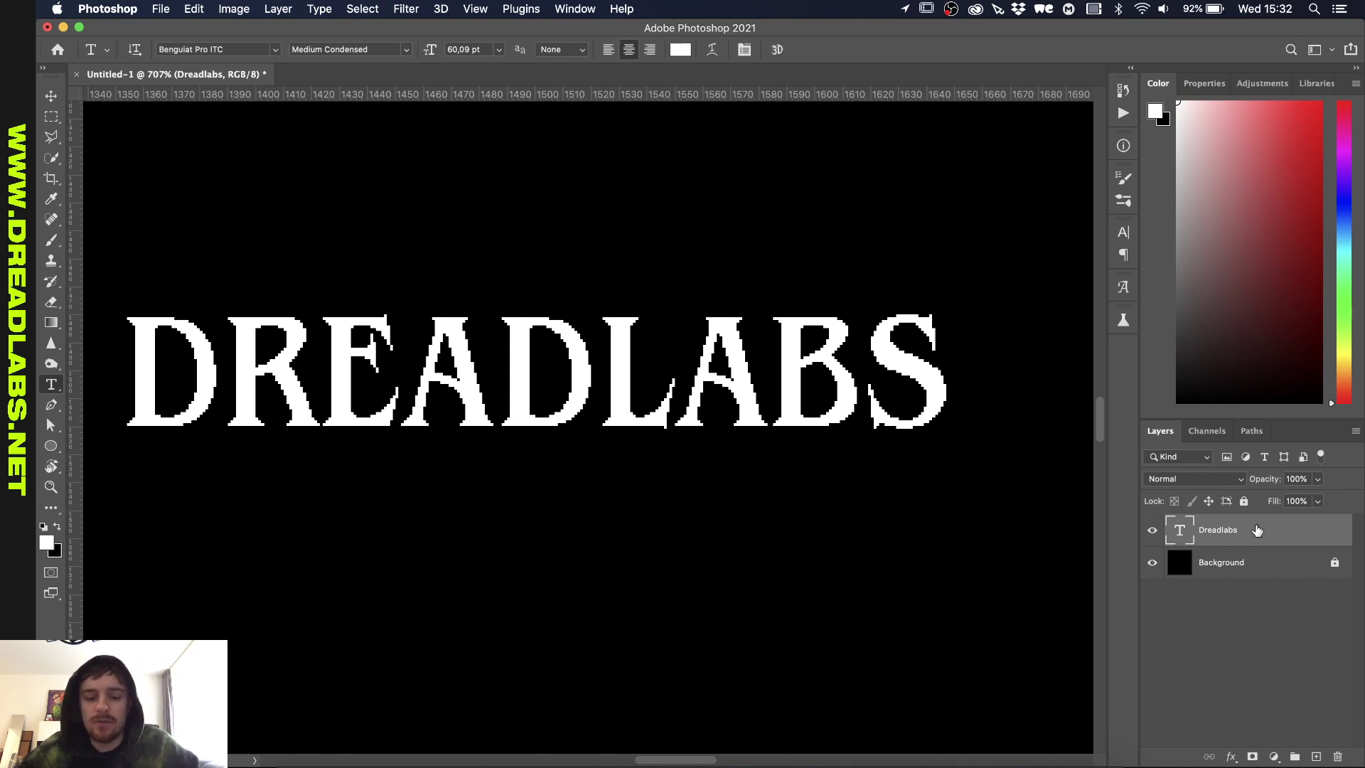
Make the DREADLABS text black by sampling the canvas
left_click(680, 49)
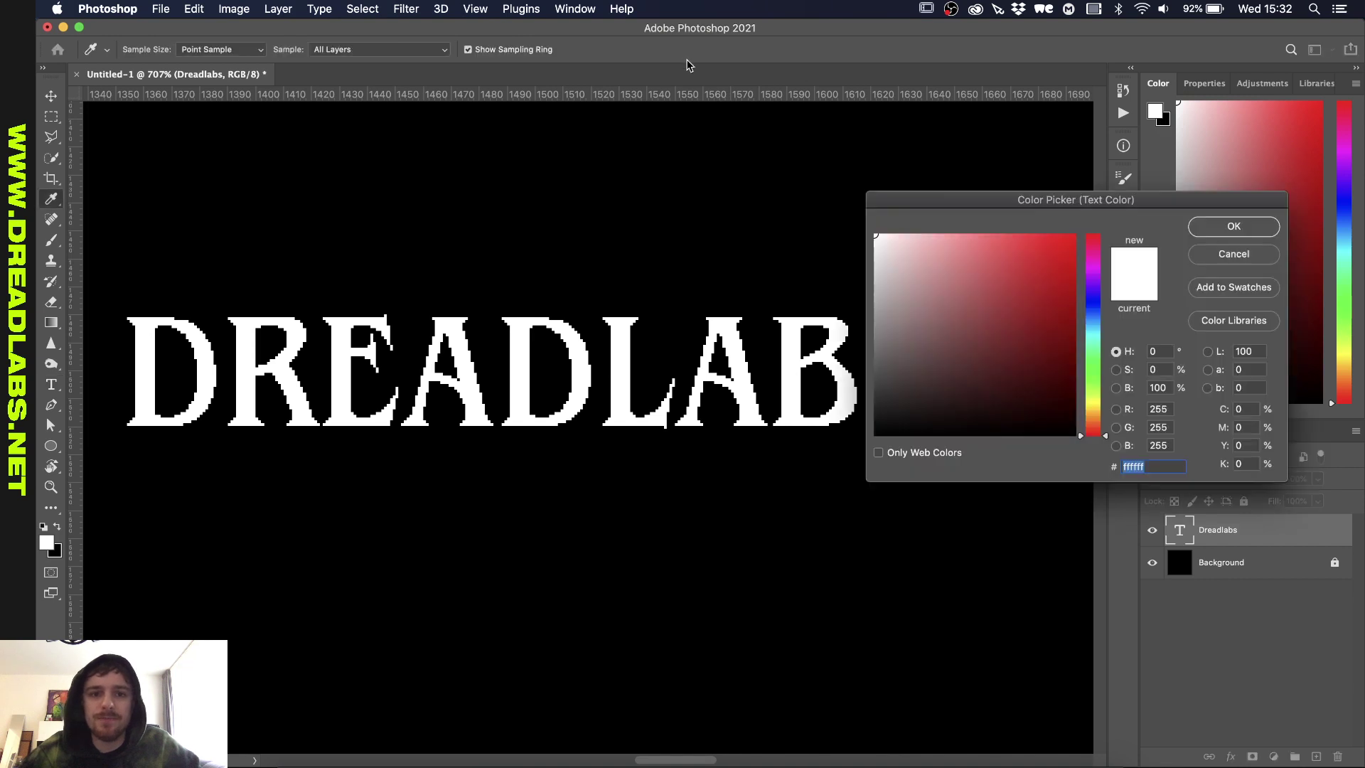
left_click(793, 202)
left_click(1234, 226)
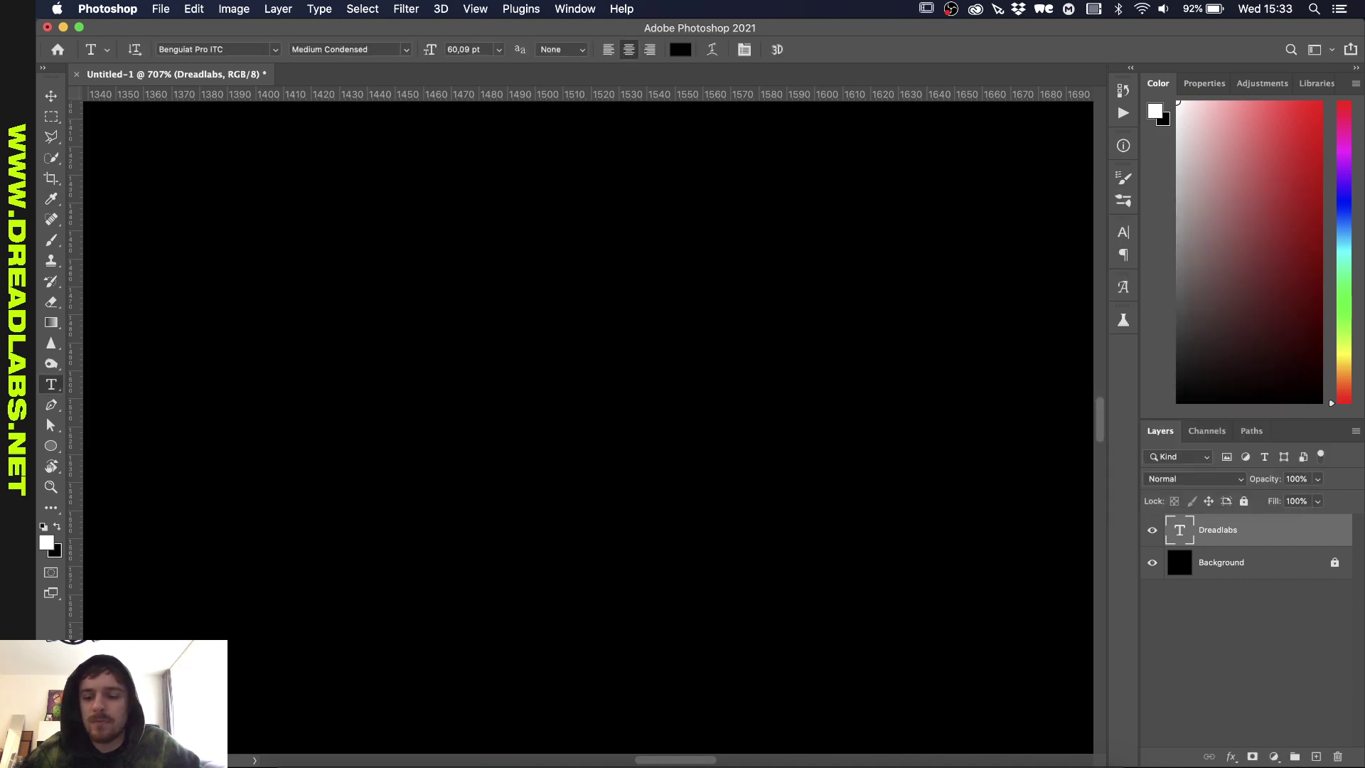
Add two Stroke effects to the text, the second 2 px black, then add an empty layer above Background
left_click(1230, 757)
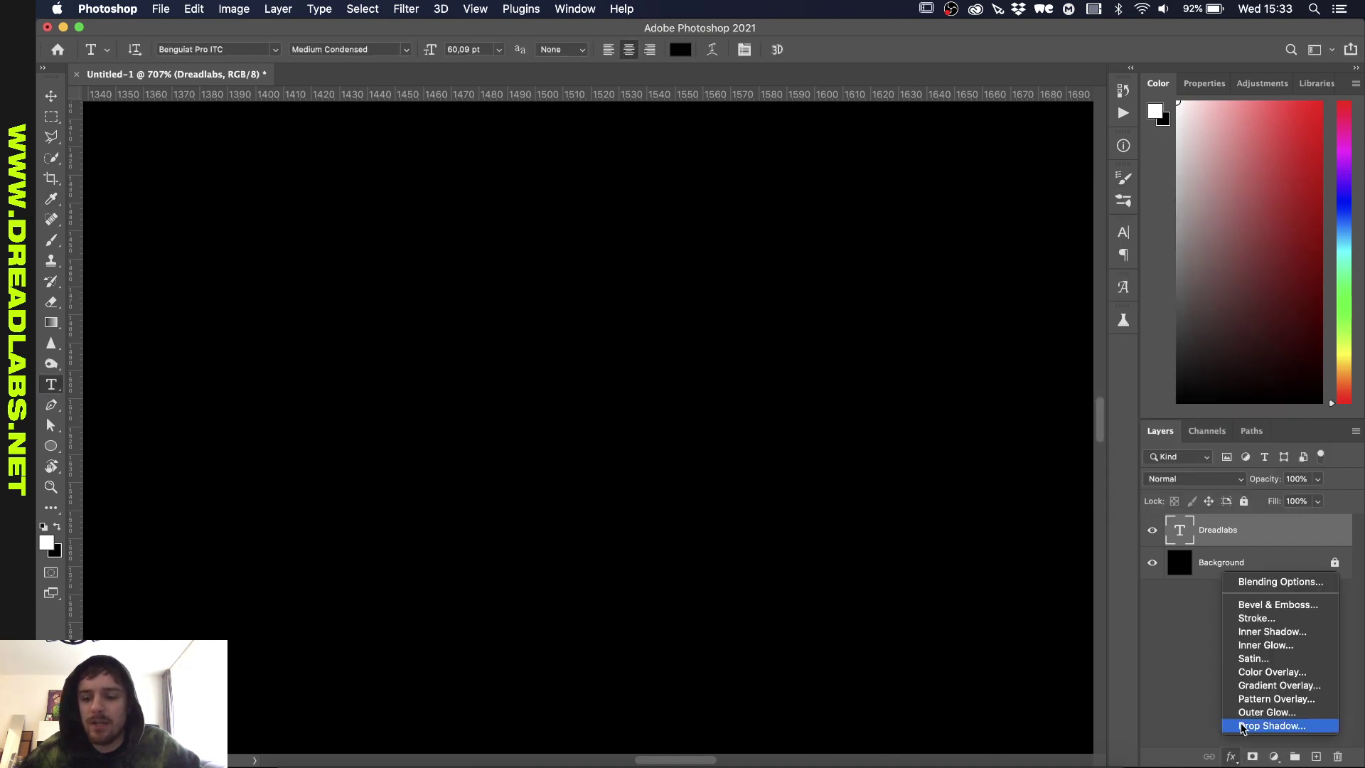
left_click(1255, 618)
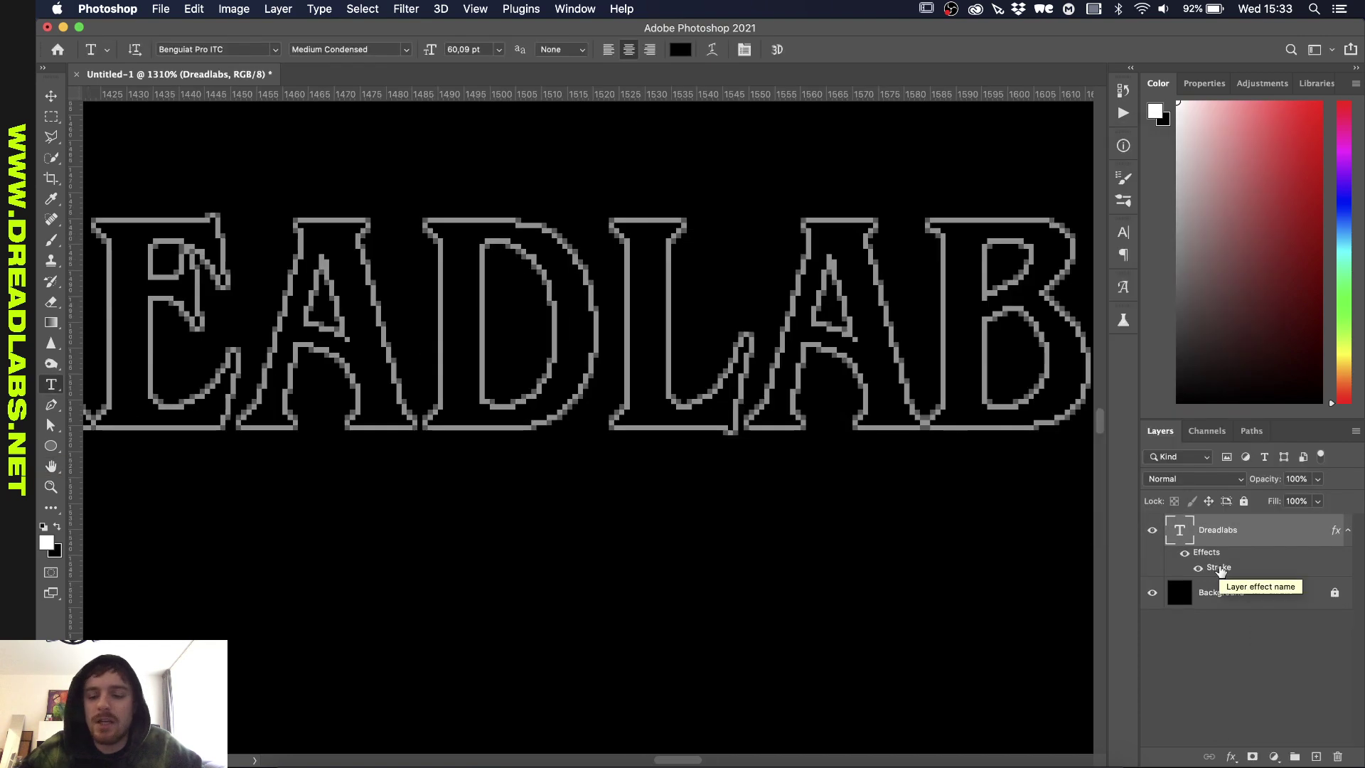
double_click(1220, 569)
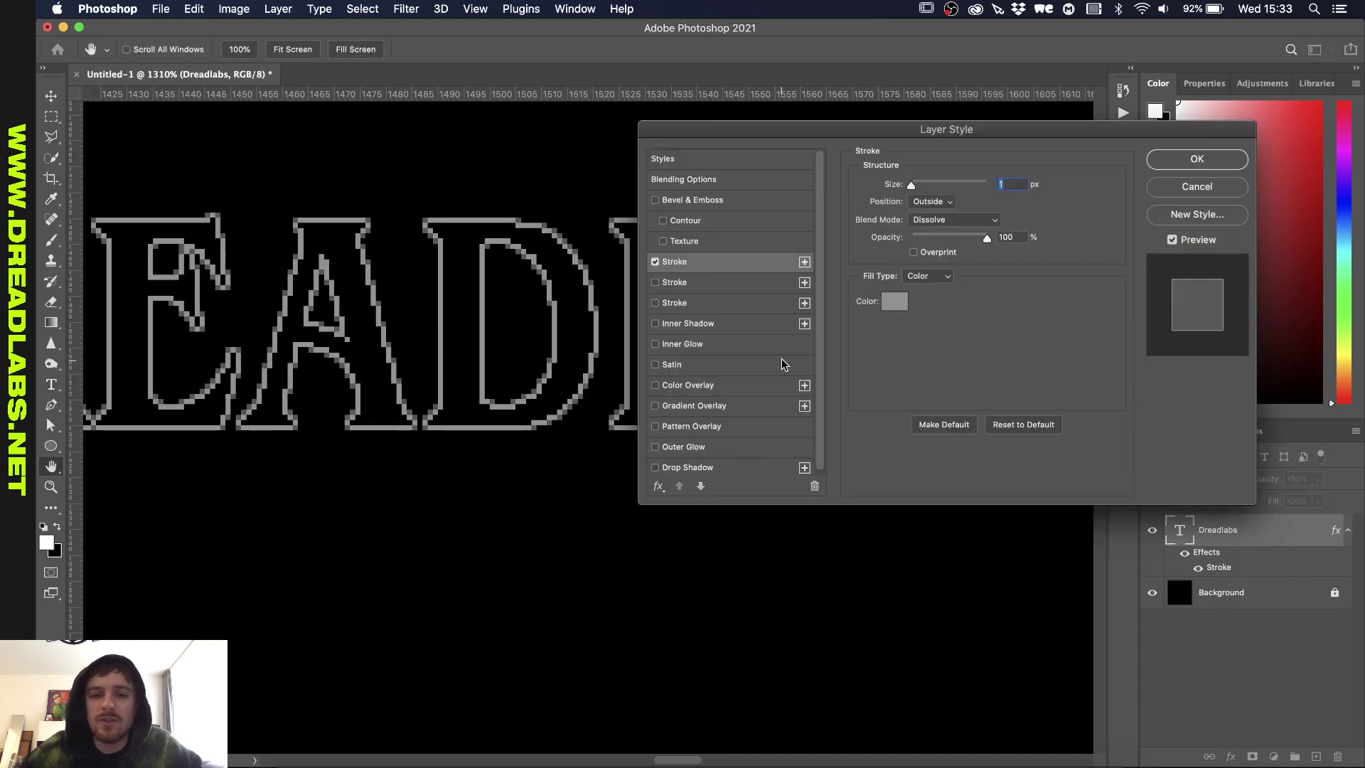
left_click(780, 280)
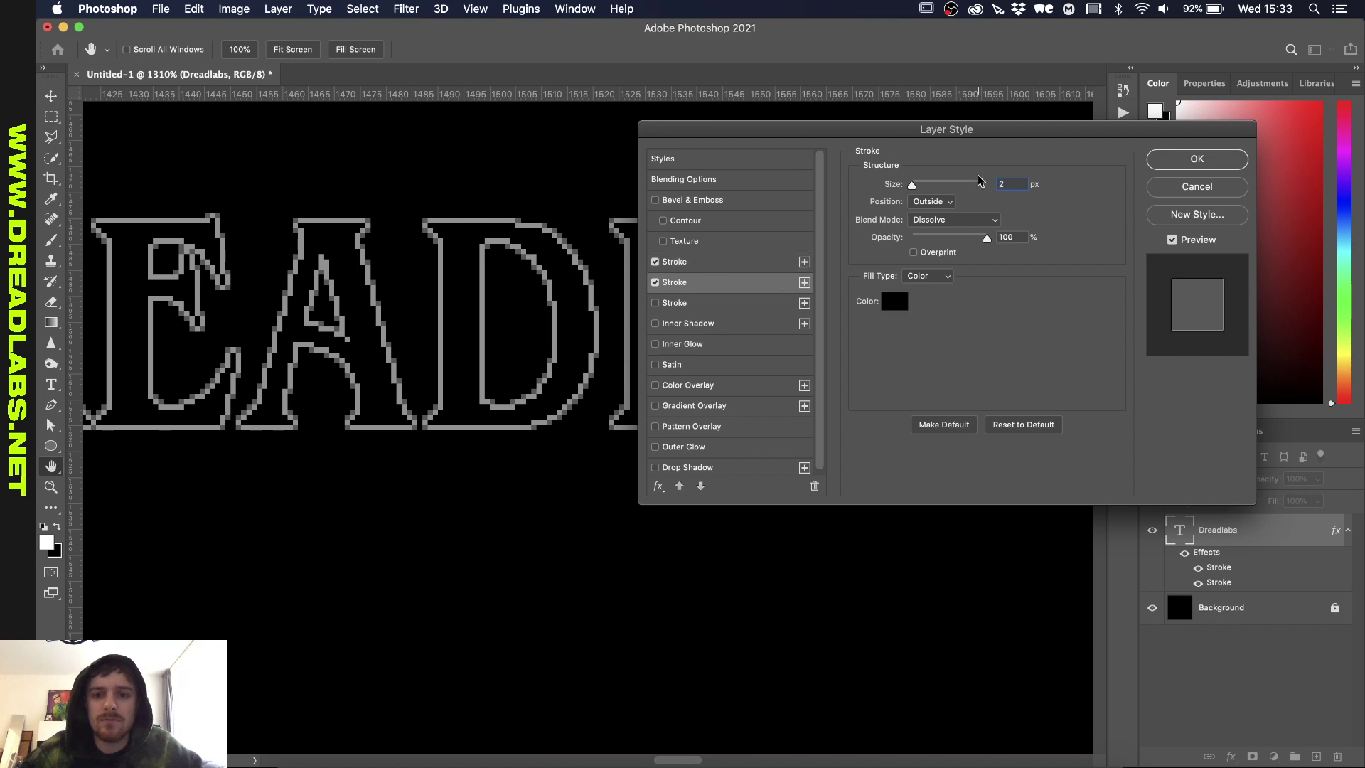
left_click(1159, 163)
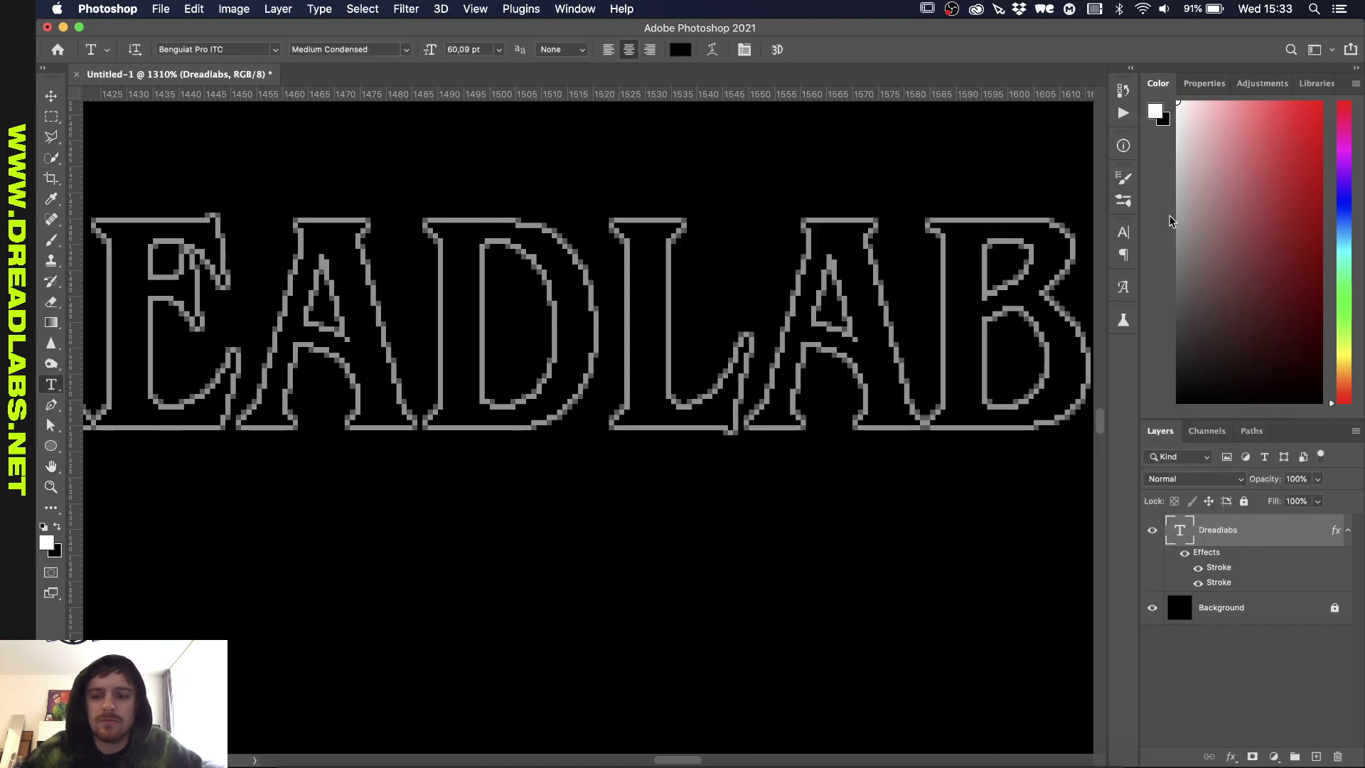
left_click(1213, 625)
left_click(1232, 617)
Paint two soft purple glows behind the letters on Layer 1
left_click(1316, 757)
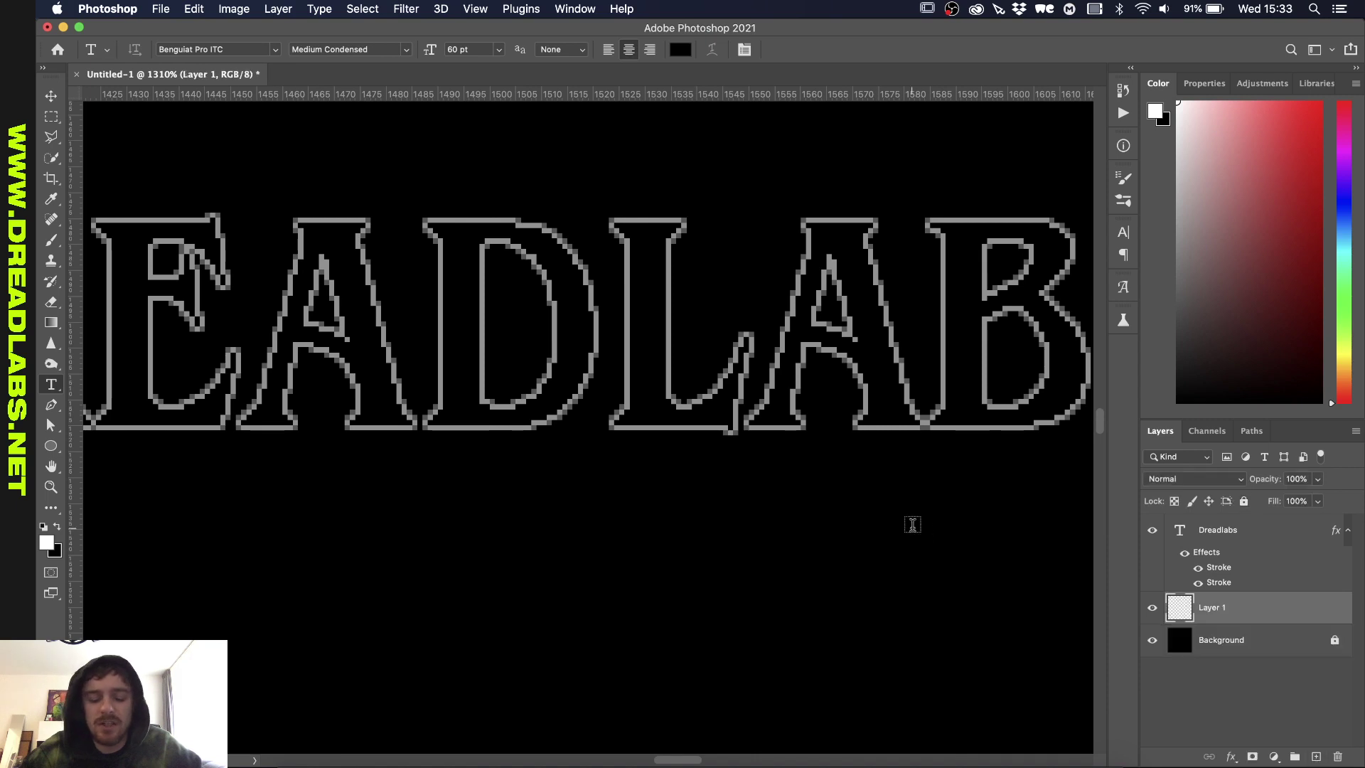
key("b")
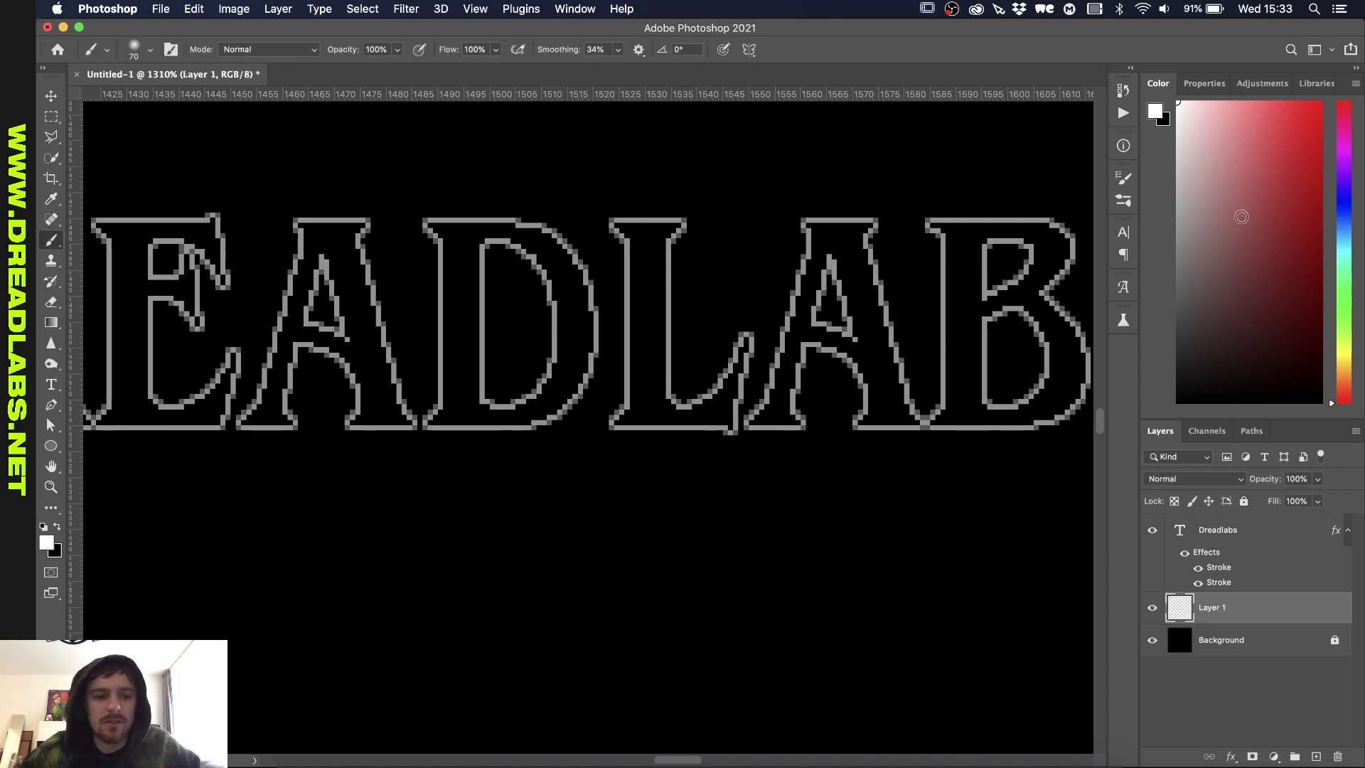
left_click(1350, 169)
scroll(590, 185, "down", 3)
left_click(563, 306)
left_click(823, 395)
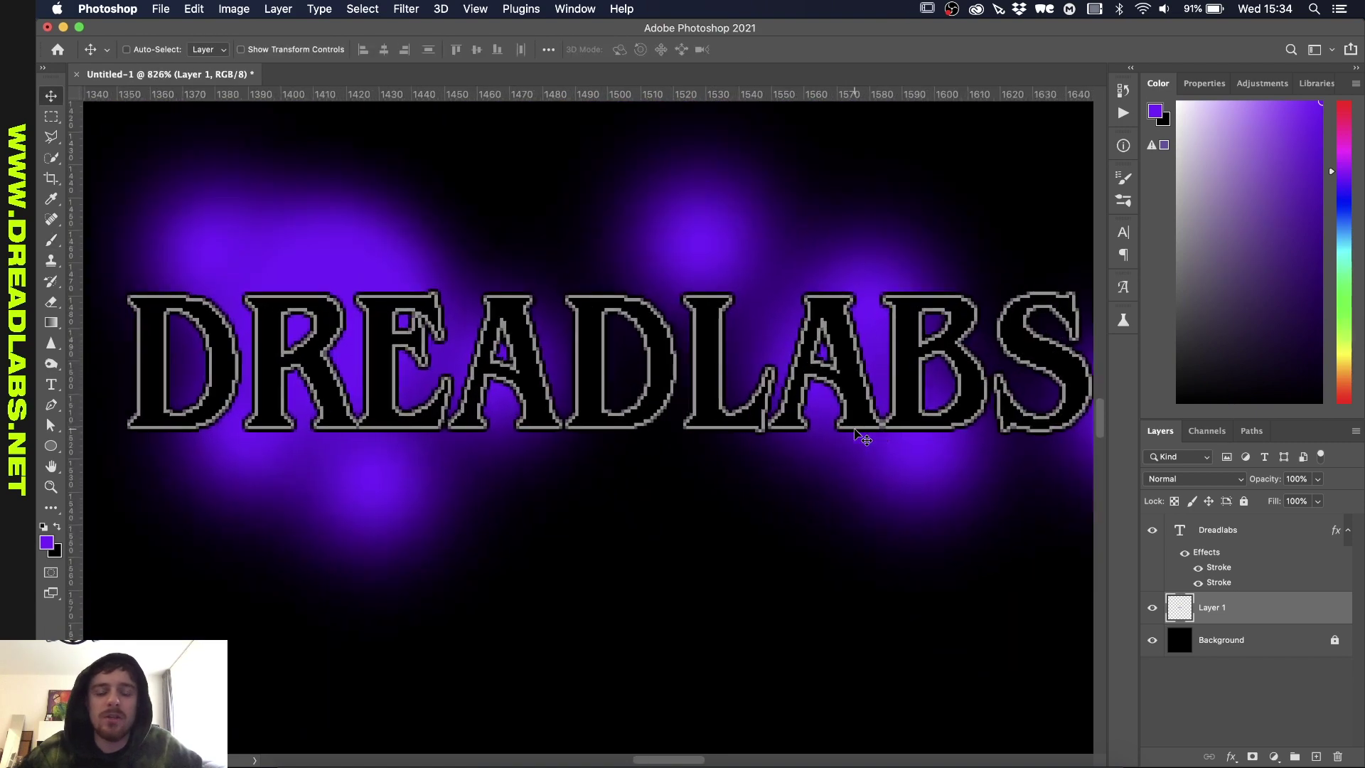
Set Layer 1's blend mode to Dissolve
left_click(1192, 479)
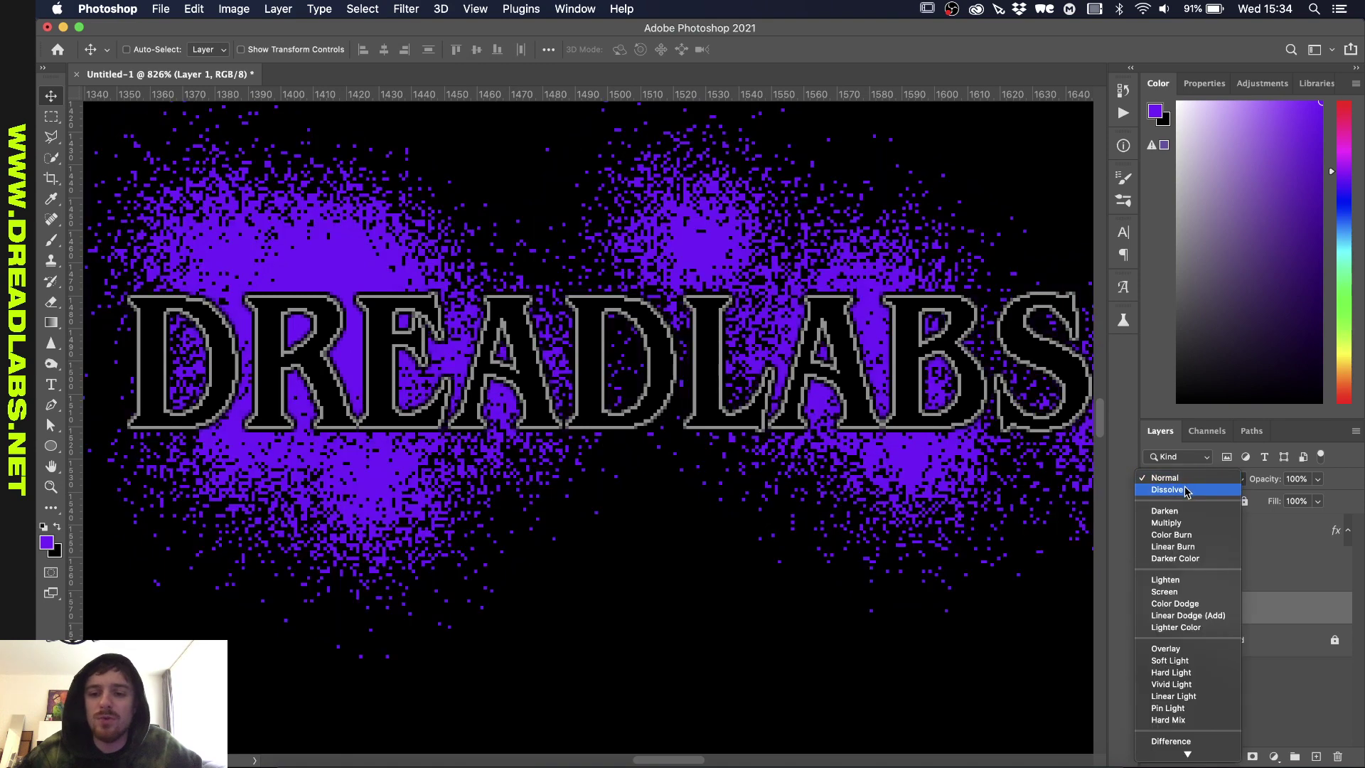
left_click(1185, 490)
scroll(585, 434, "down", 2)
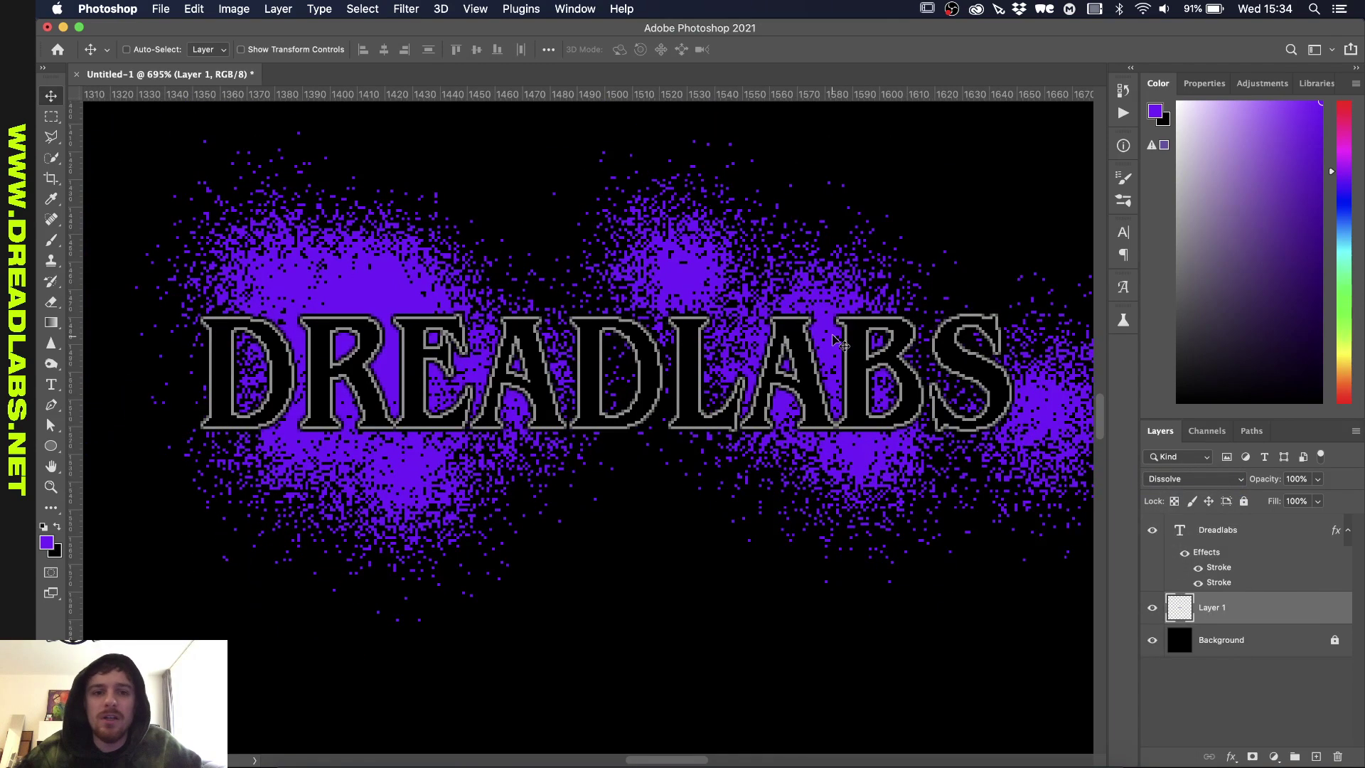
Convert the Dreadlabs text and Layer 1 into one smart object
key("m")
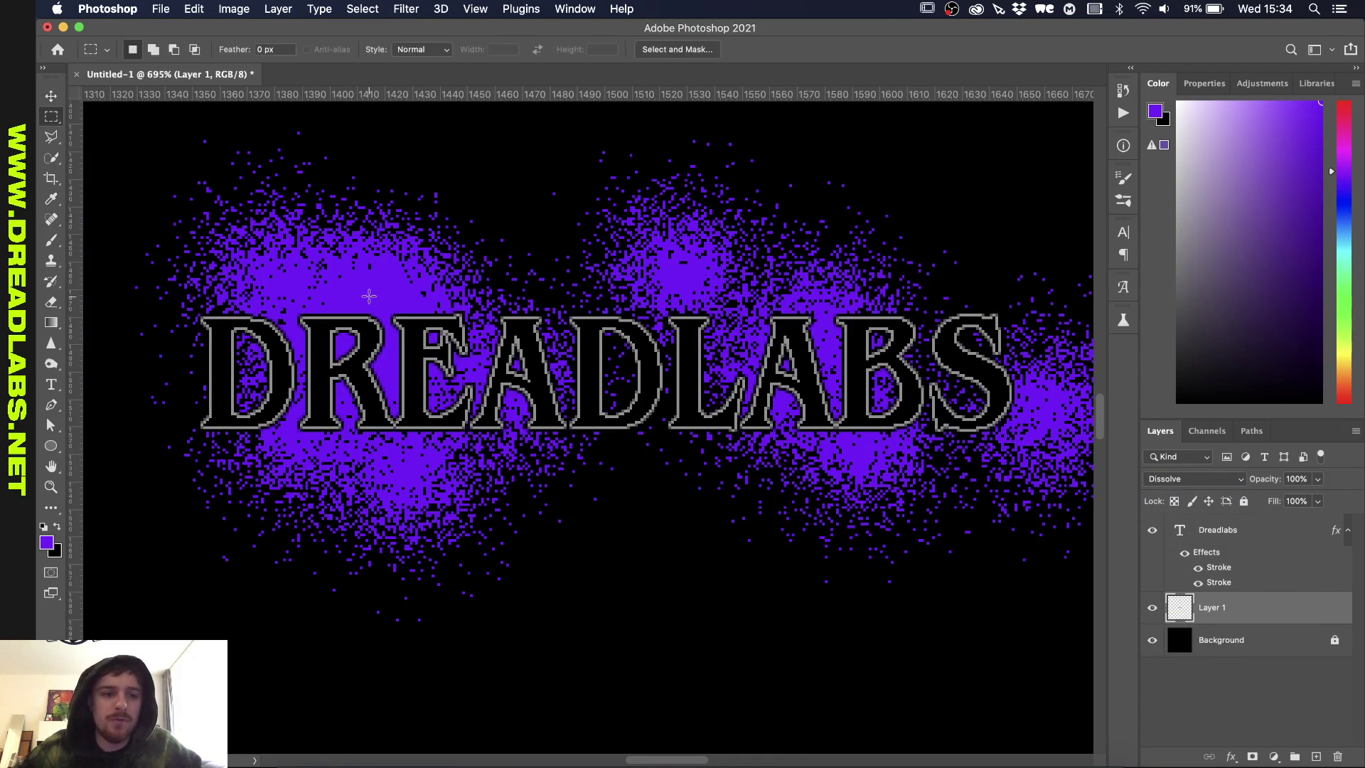
left_click_drag(141, 168, 1053, 544)
key("super+d")
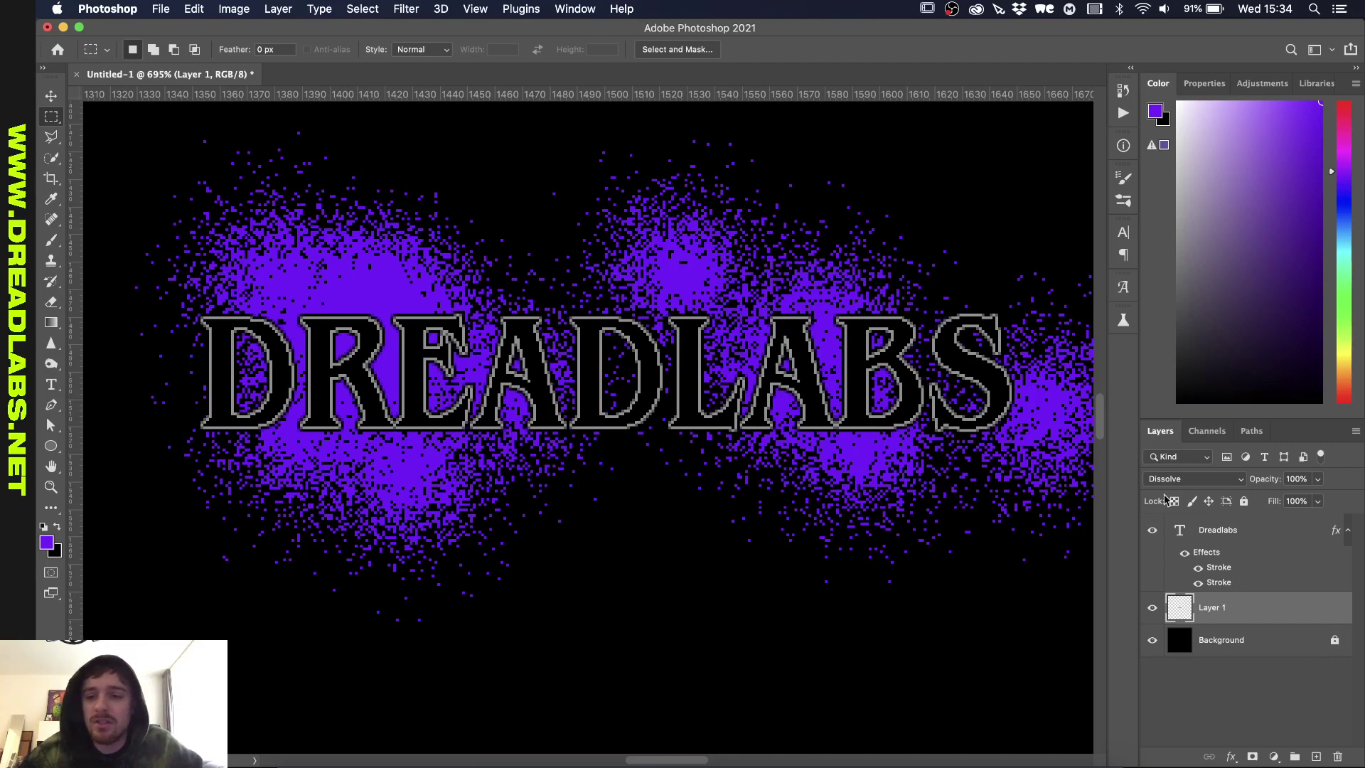
left_click(1217, 532)
right_click(1218, 532)
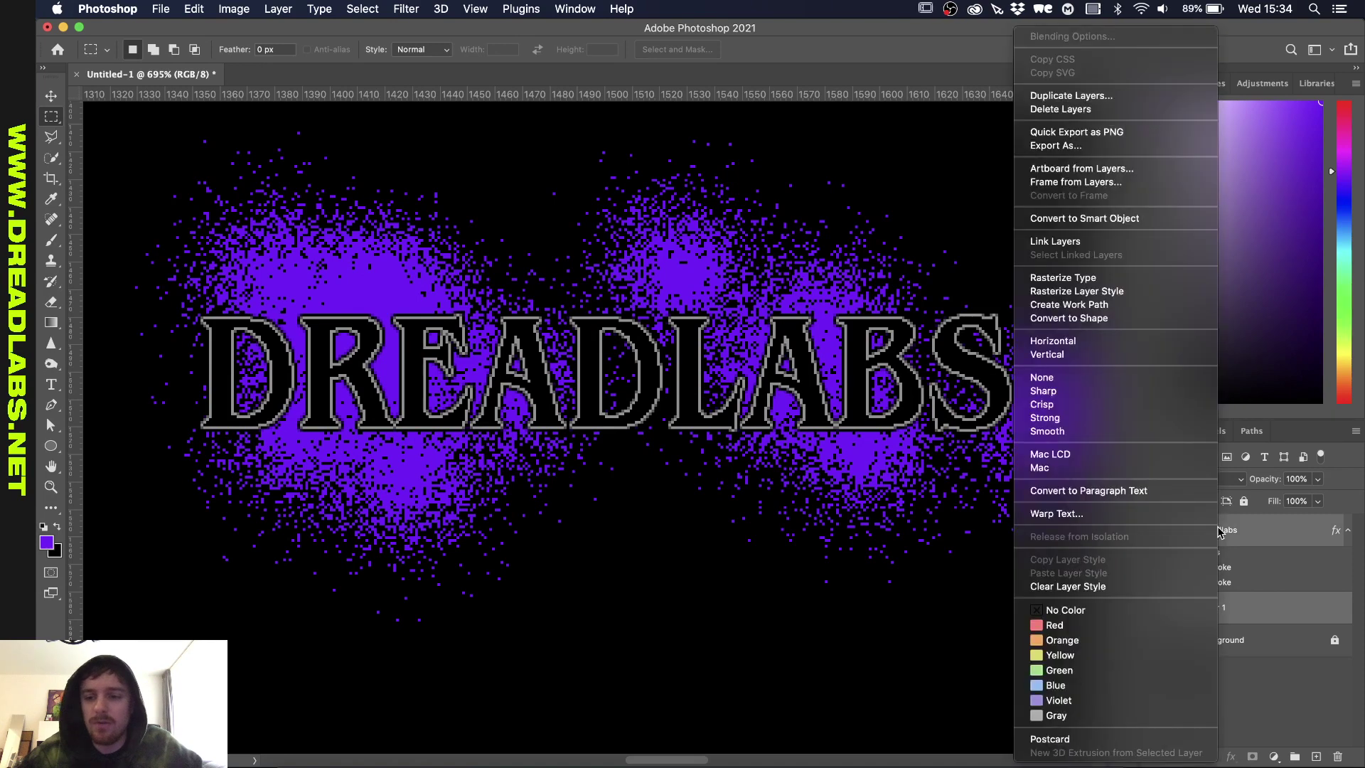
left_click(1163, 221)
Enlarge the Dreadlabs smart object about 632.82% around its centre
key("super+t")
key("super+0")
left_click_drag(785, 427, 1008, 420)
key("Return")
key("m")
scroll(678, 374, "up", 2)
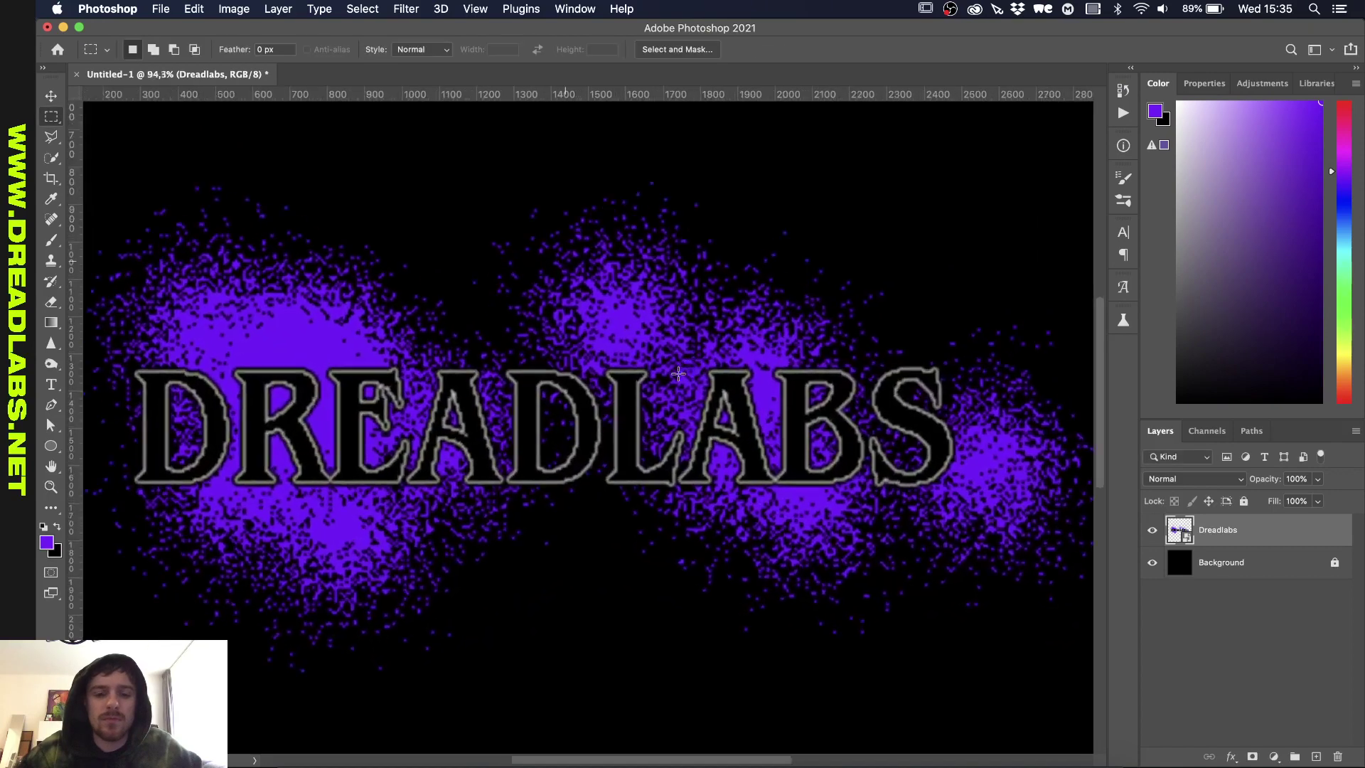
scroll(678, 373, "up", 4)
Show the Adjustments panel's adjustment types, briefly checking the smart object's Properties
key("v")
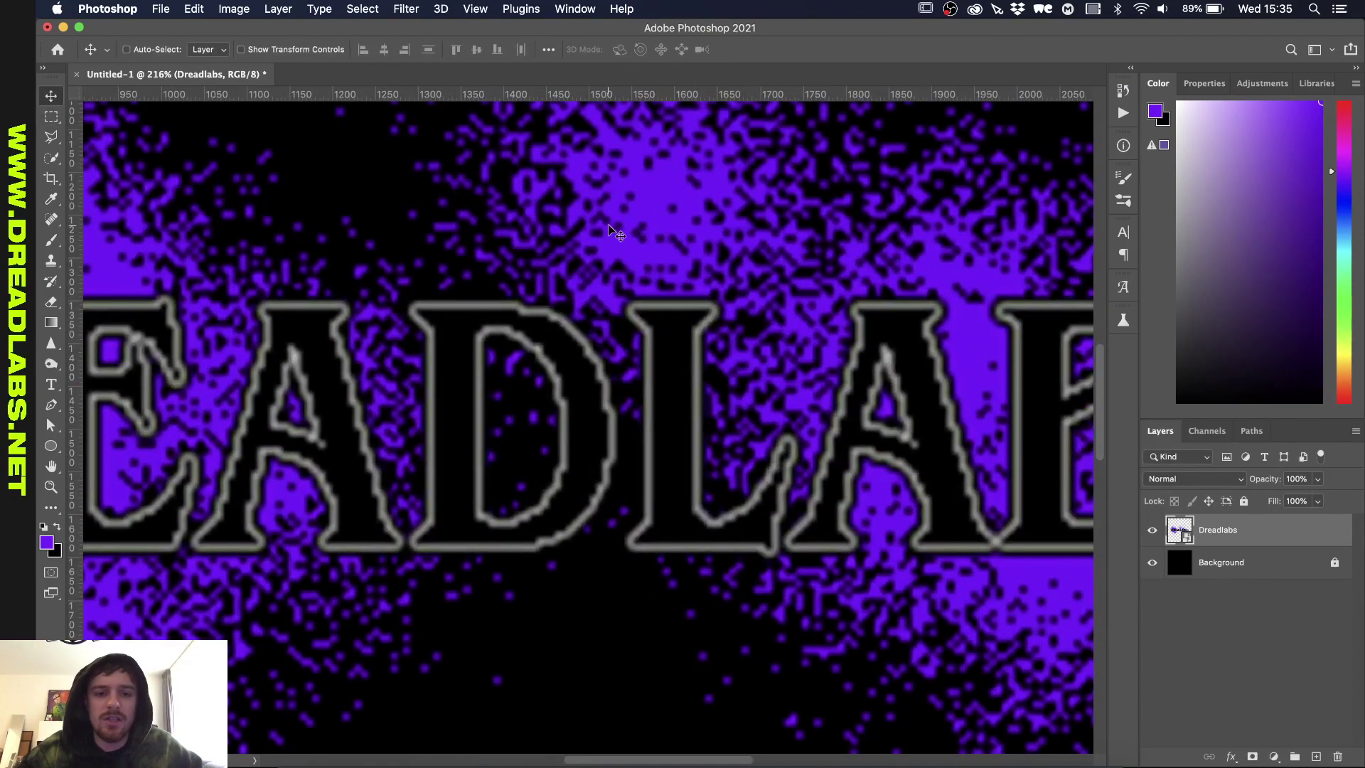
scroll(693, 533, "down", 3)
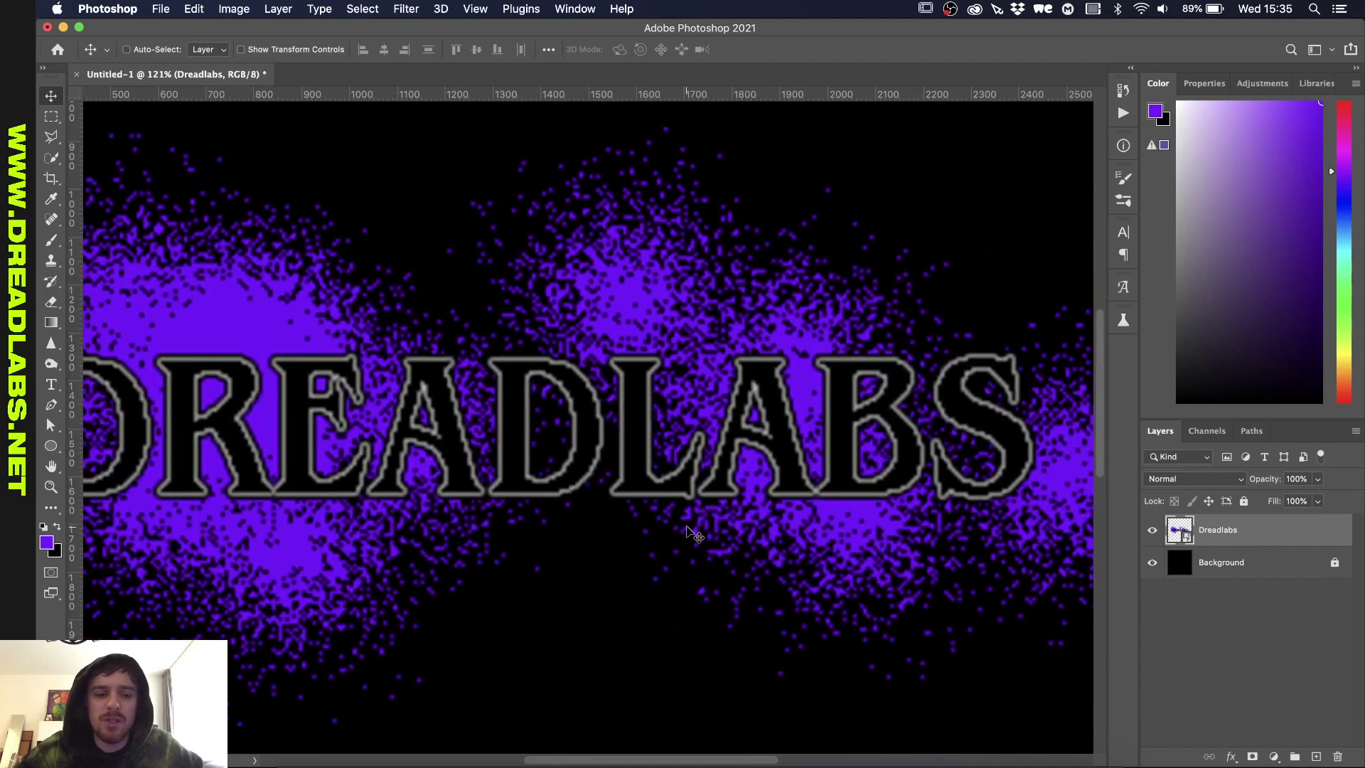
scroll(695, 533, "down", 2)
scroll(695, 533, "up", 2)
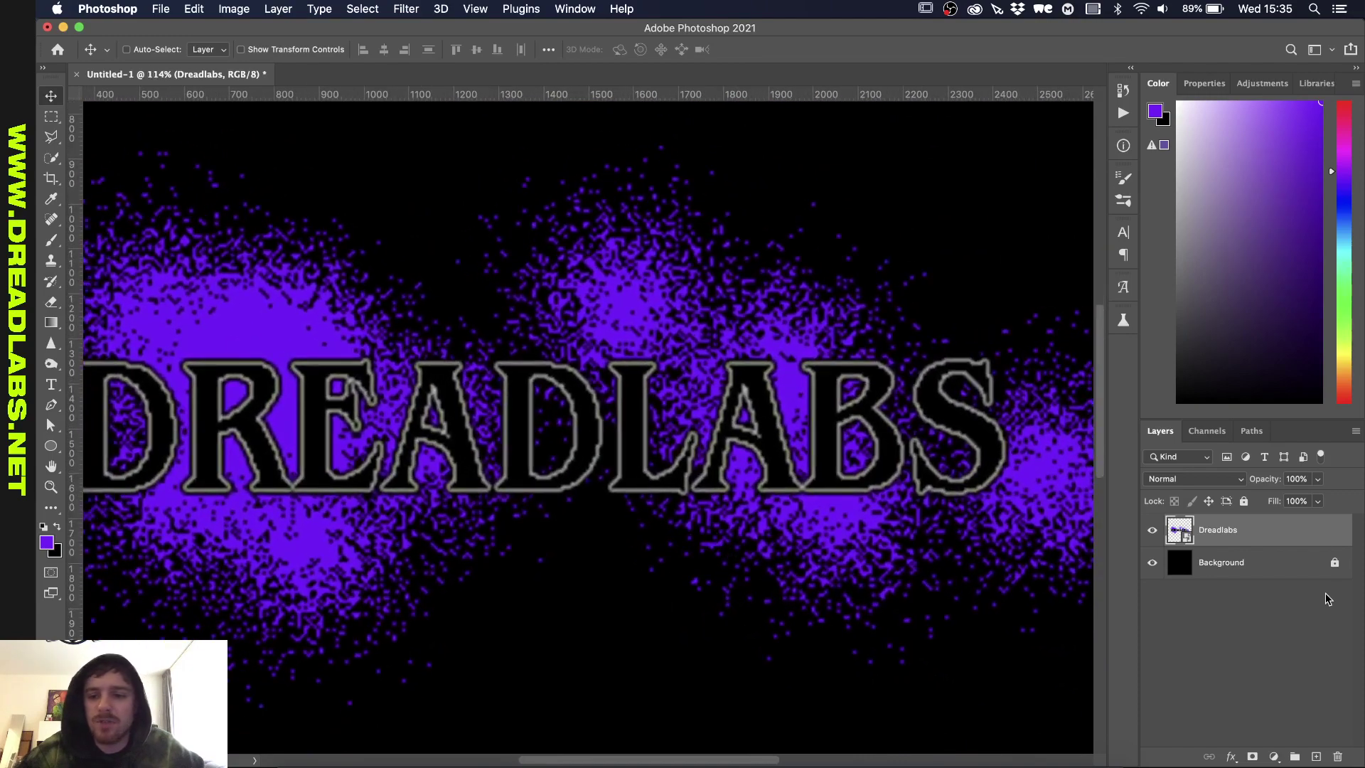
left_click(1280, 85)
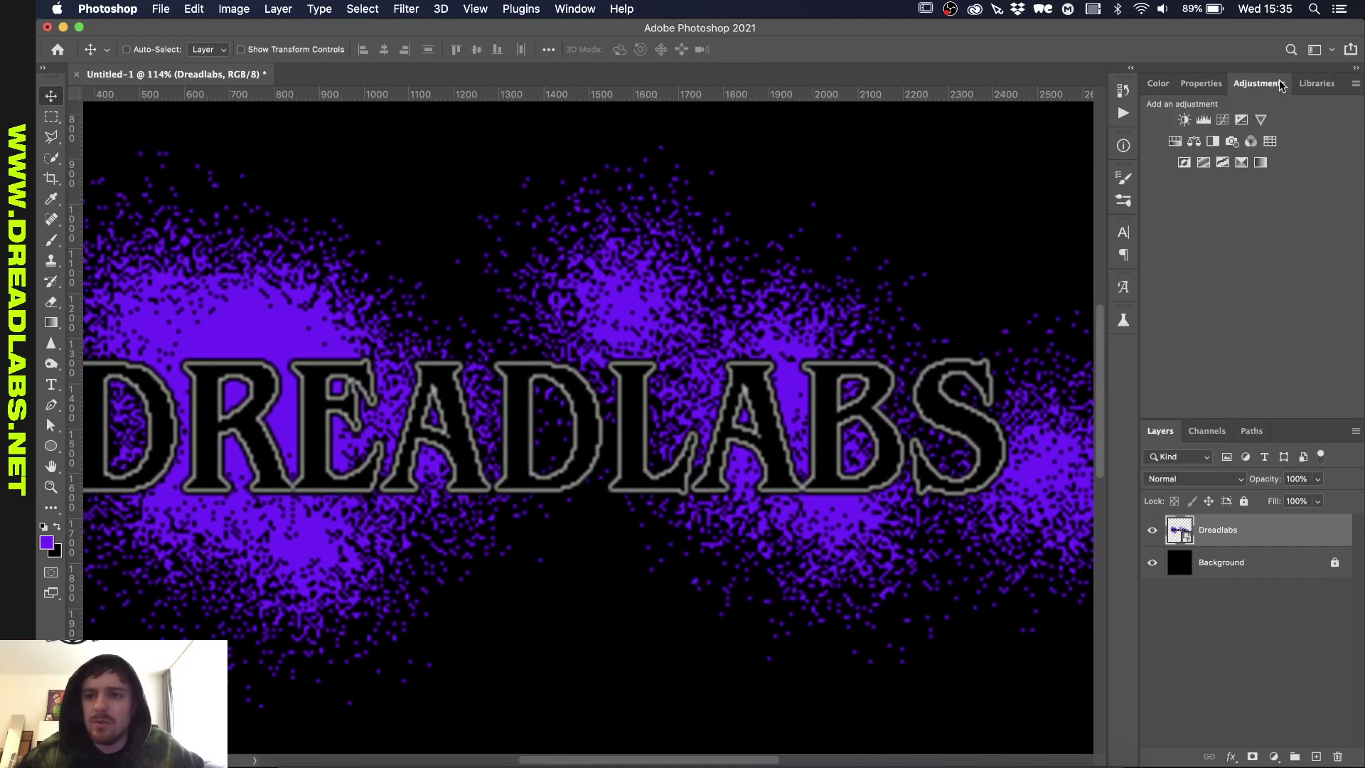
scroll(661, 252, "up", 6)
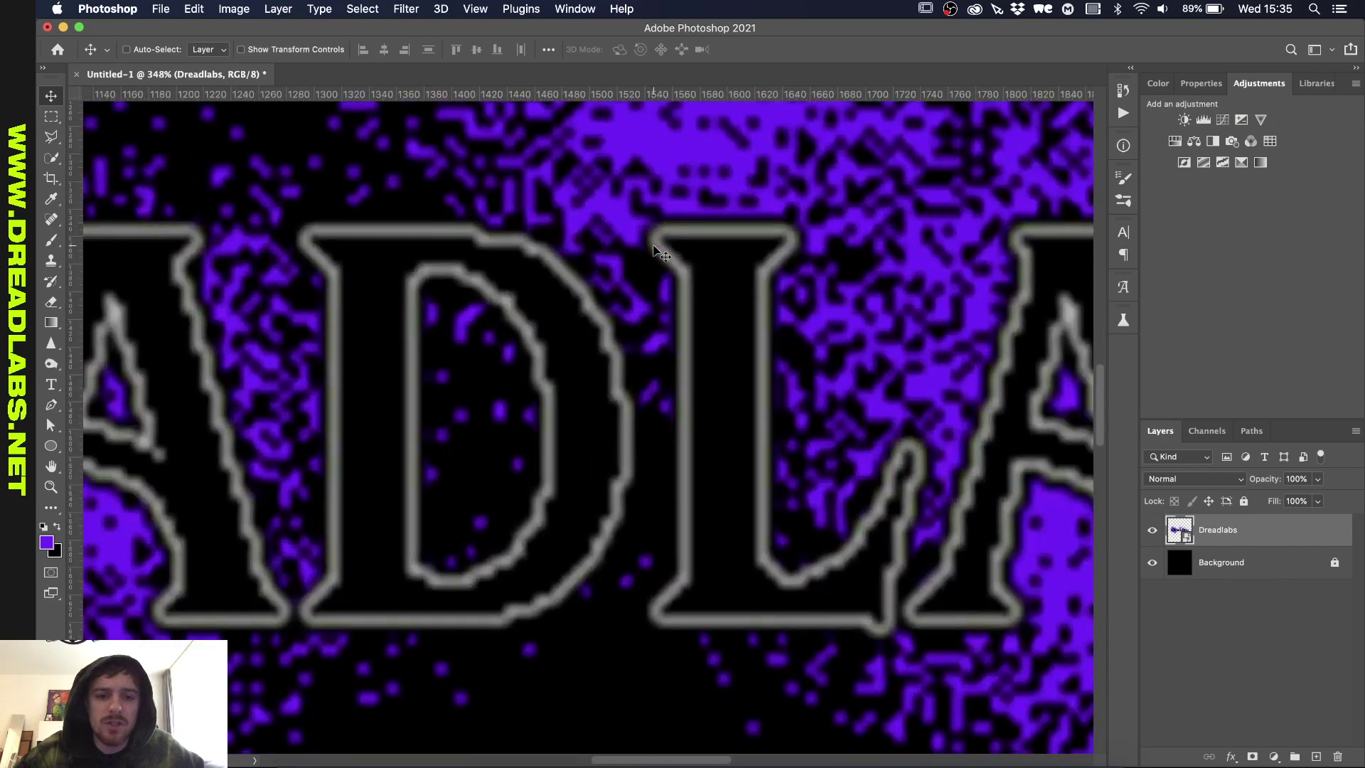
scroll(661, 252, "down", 5)
scroll(661, 252, "up", 4)
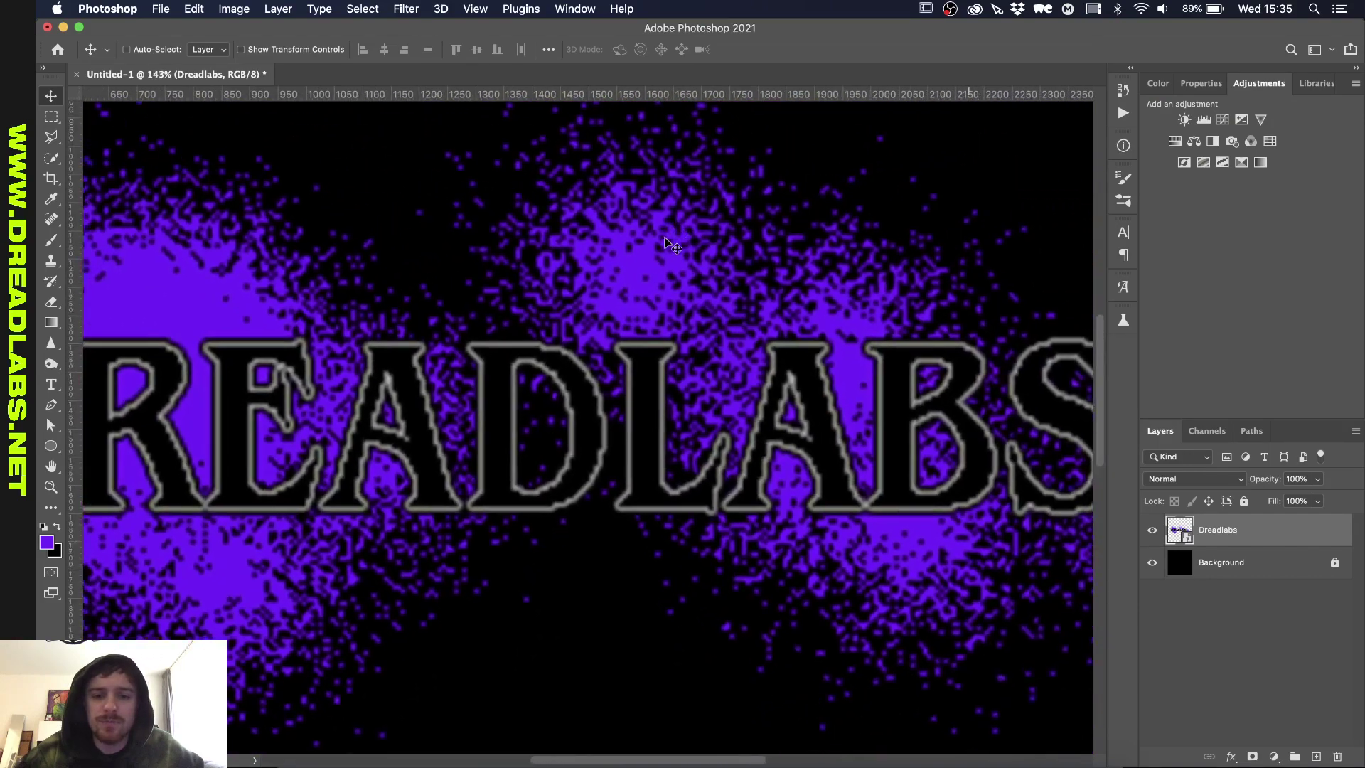
left_click(1200, 83)
left_click(1265, 83)
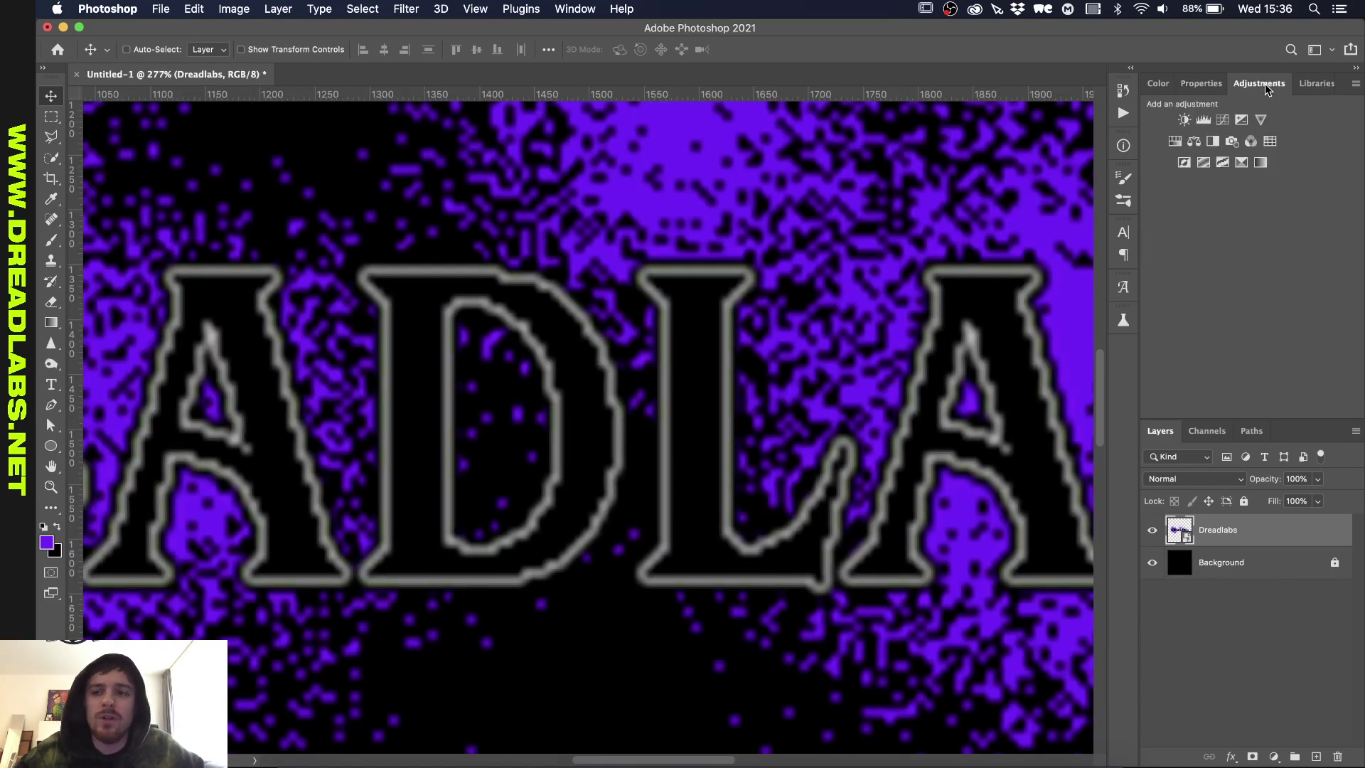
Add a Threshold adjustment over the logo with Level 47
left_click(1222, 164)
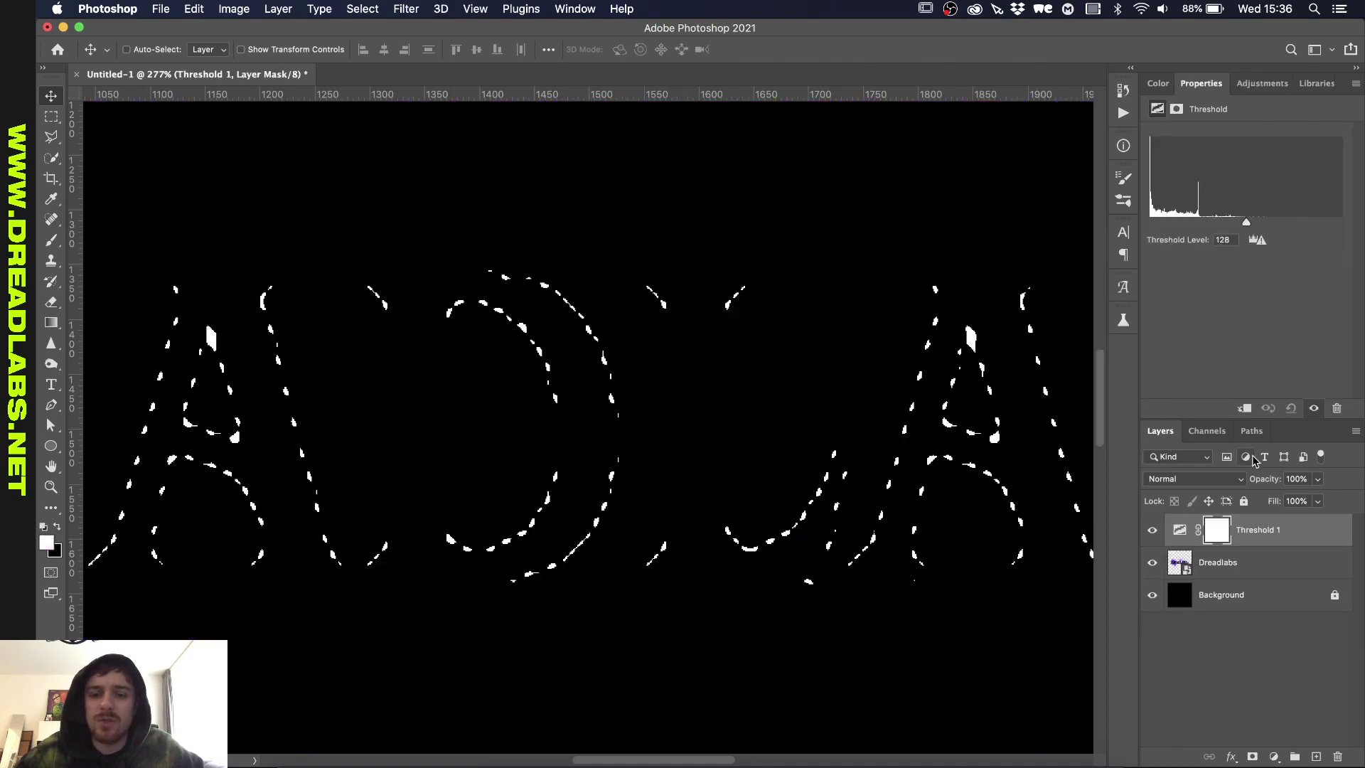
left_click_drag(1247, 226, 1186, 221)
scroll(605, 562, "down", 5)
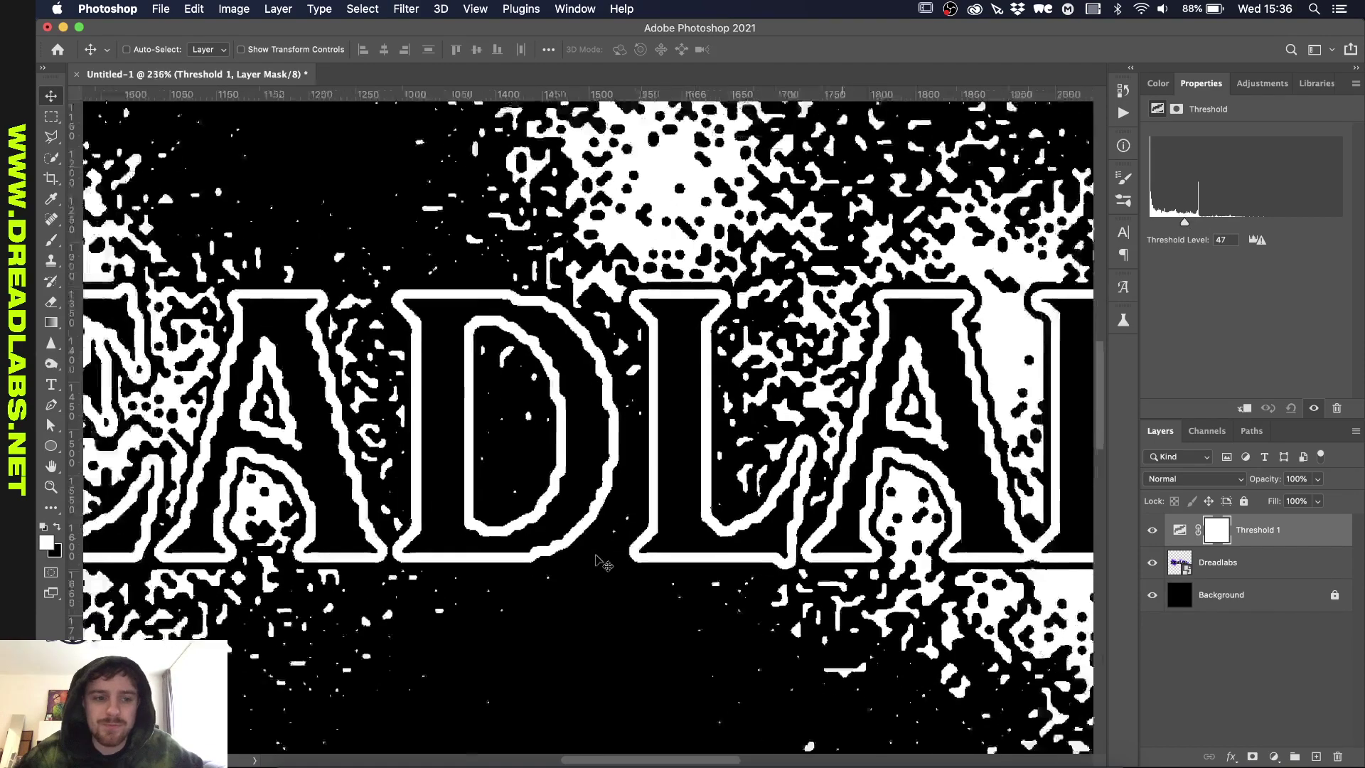
Place a hidden copy of Dreadlabs above Threshold 1 and select Threshold 1 with Dreadlabs
right_click(1277, 563)
key("Escape")
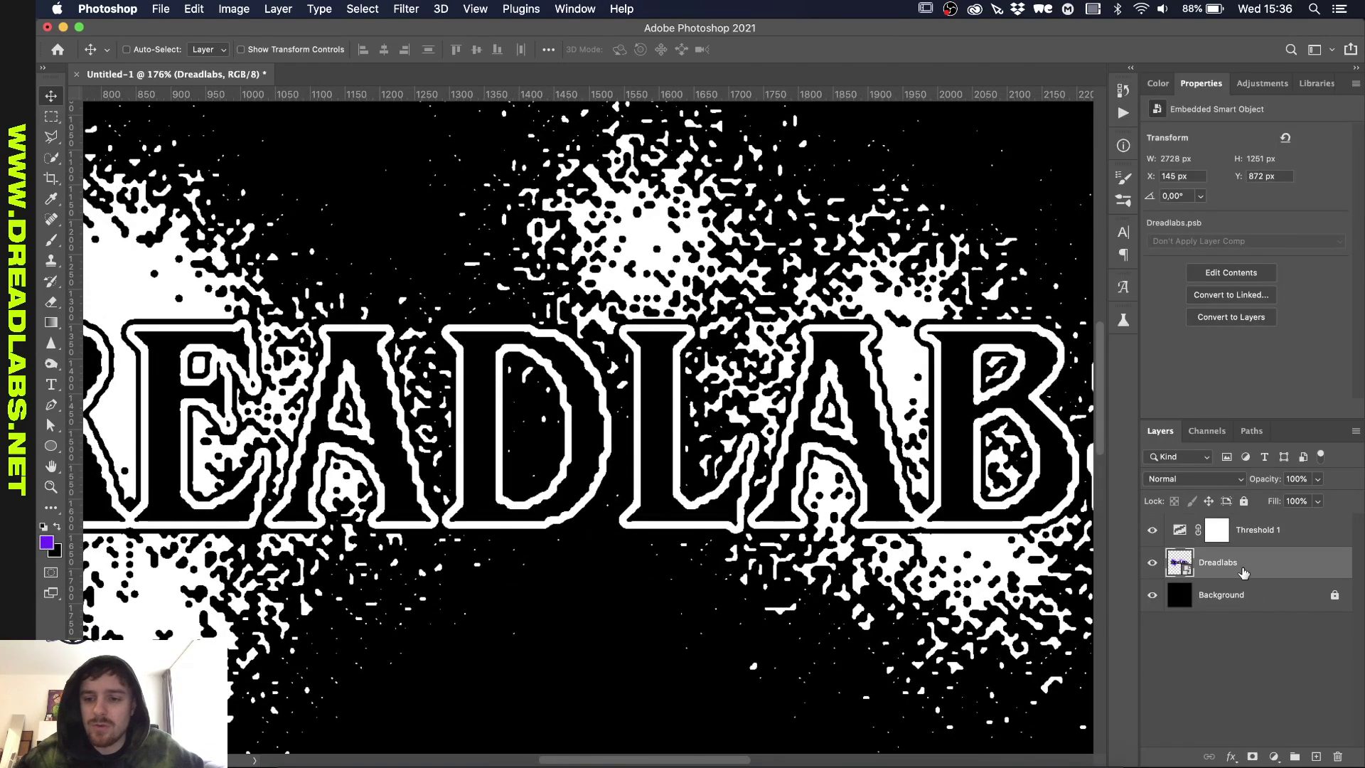
left_click_drag(1242, 569, 1245, 527)
left_click(1152, 530)
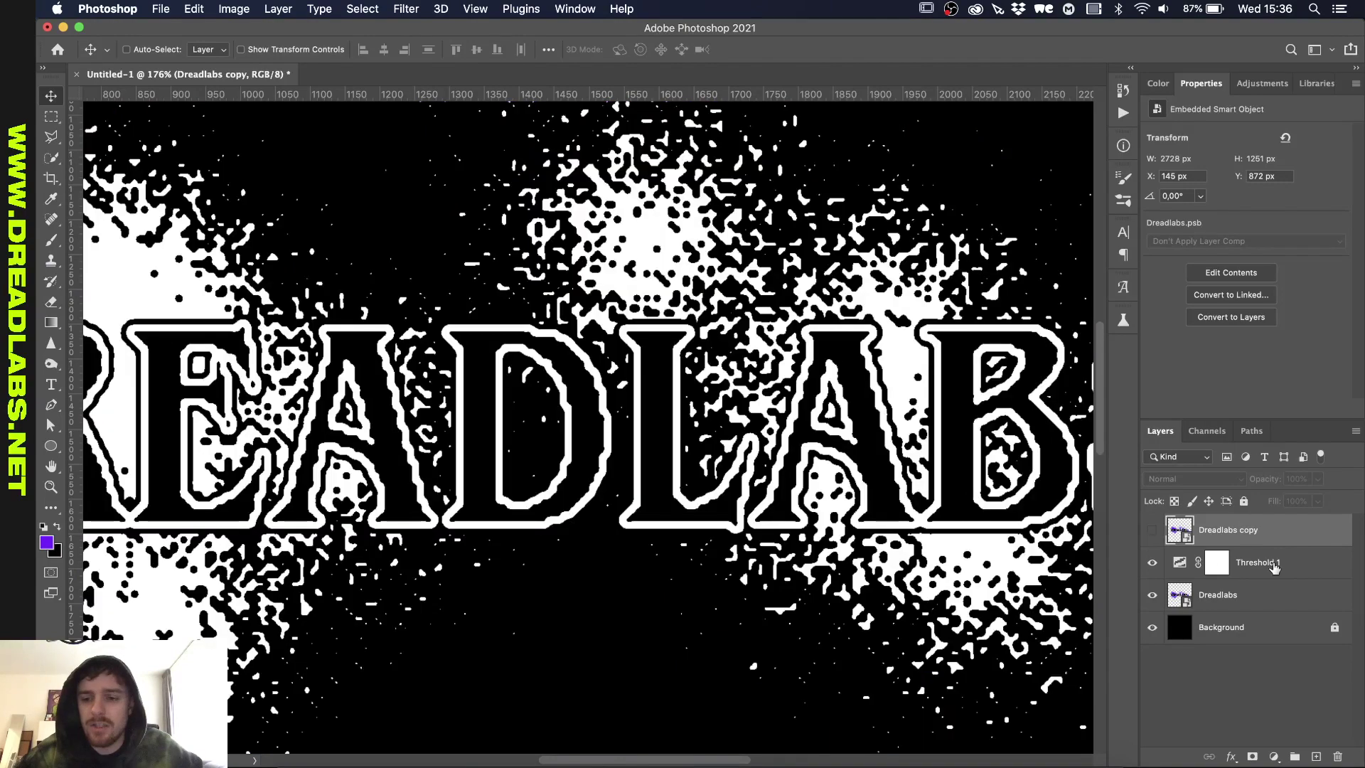
left_click(1271, 576)
left_click(1268, 594, "shift")
Rasterize Threshold 1 into a plain pixel layer
right_click(1269, 595)
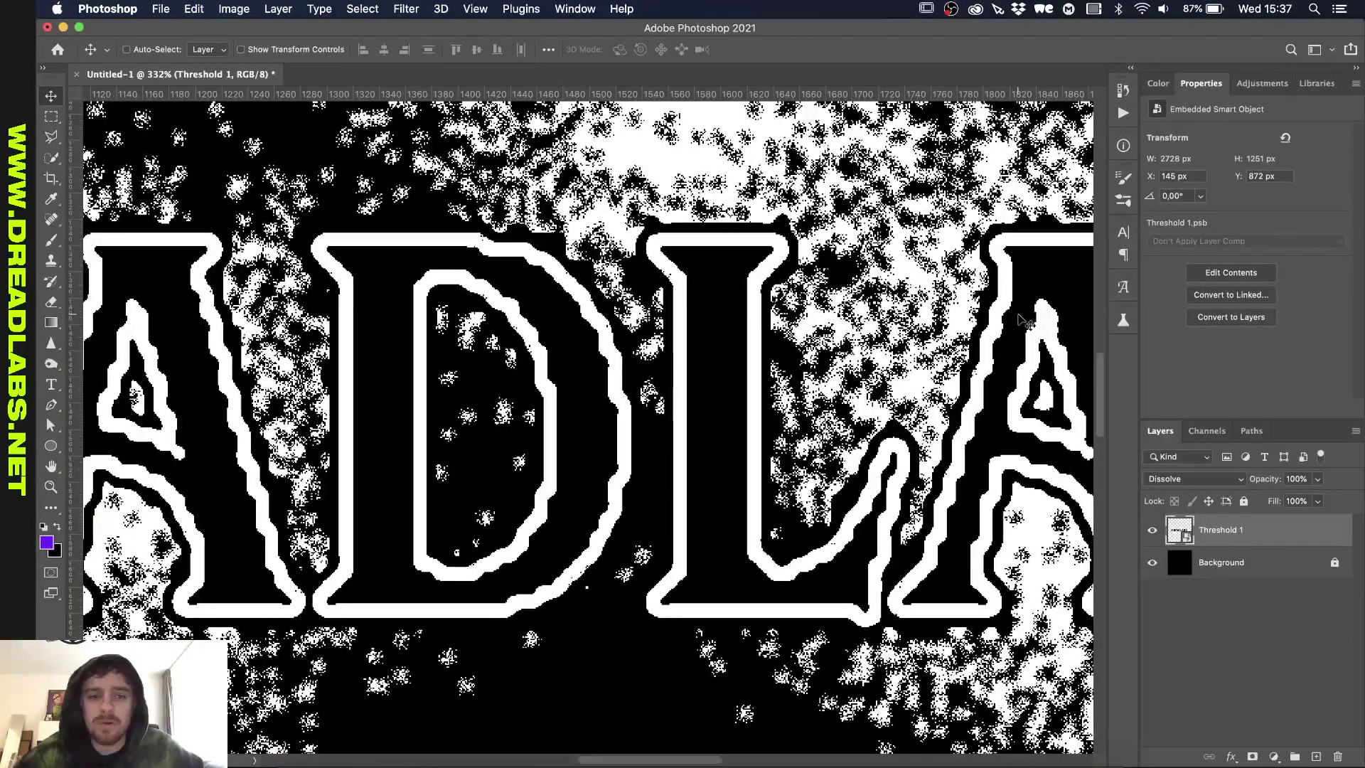
right_click(1300, 545)
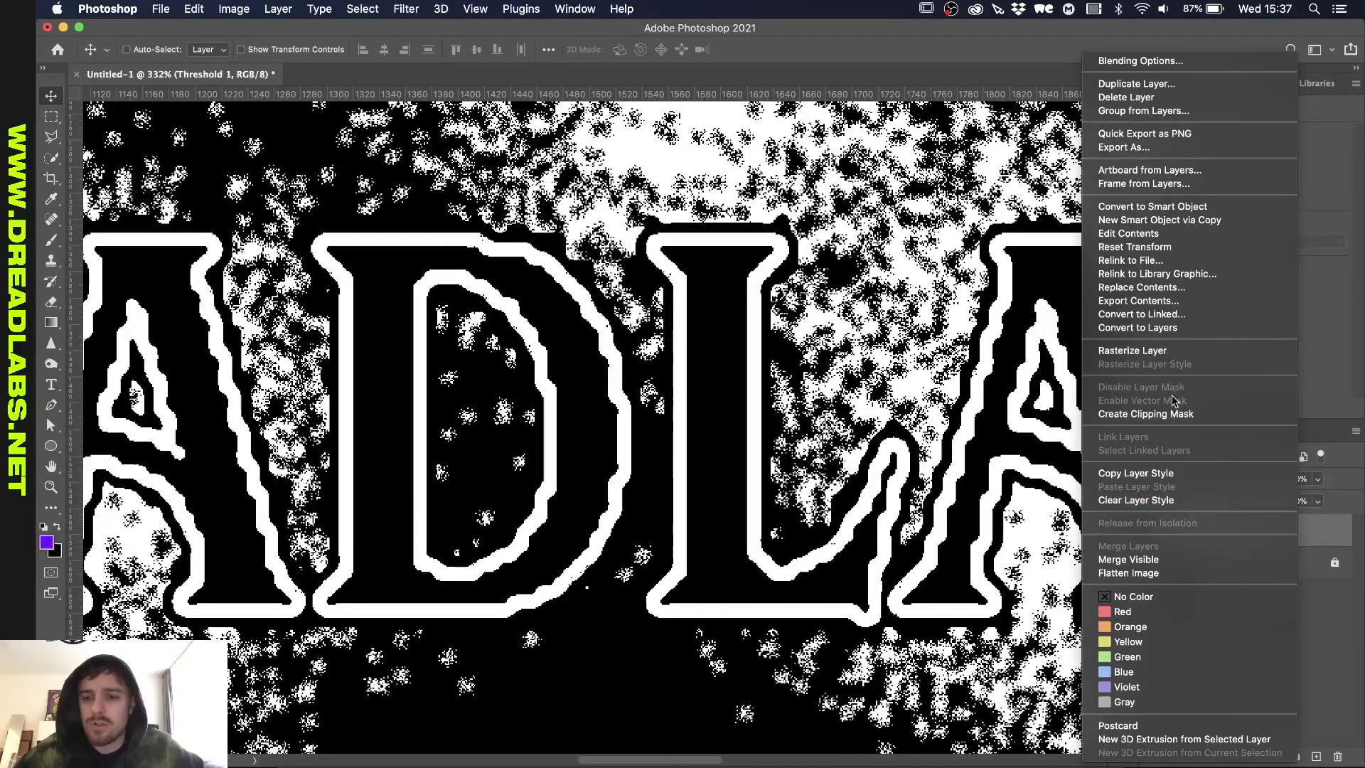
left_click(1138, 498)
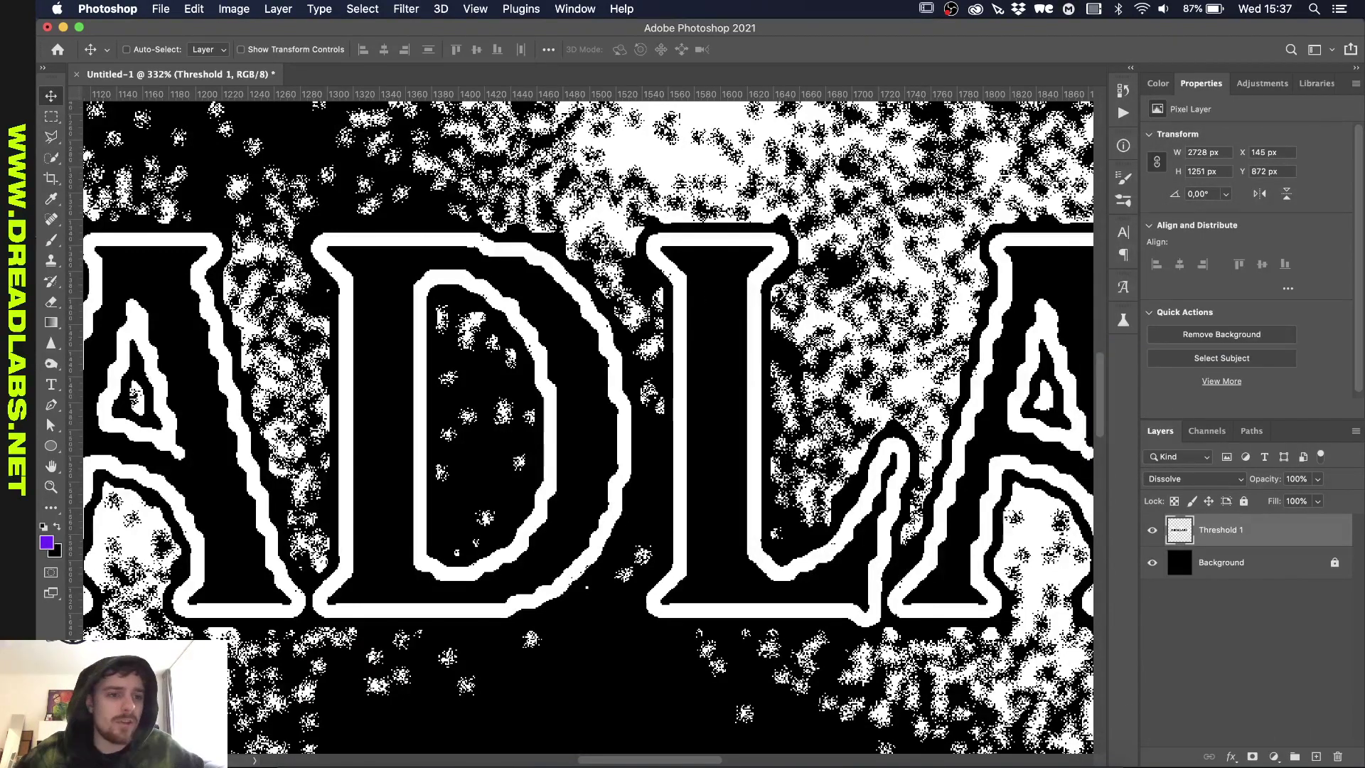
Switch to the Paint Bucket Tool and zoom out over the lettering
left_click(49, 324)
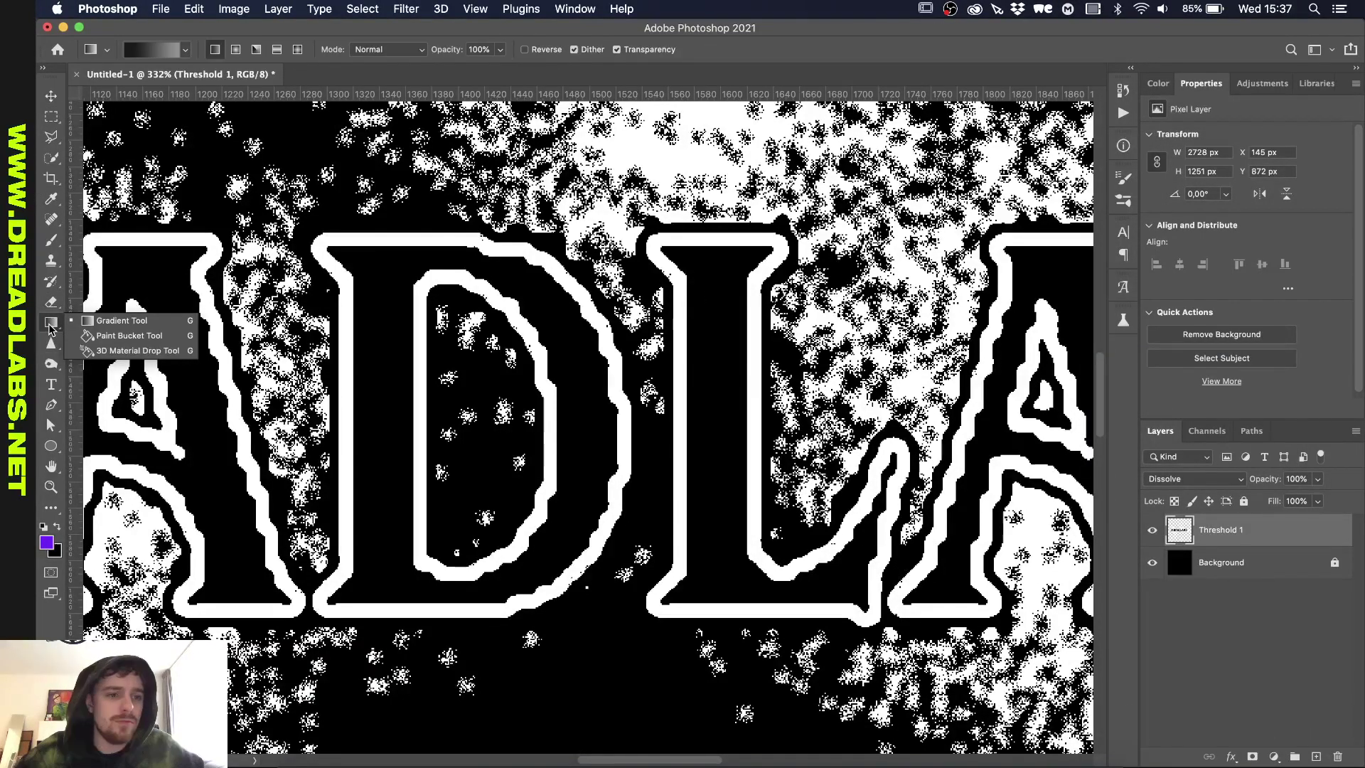
left_click(81, 340)
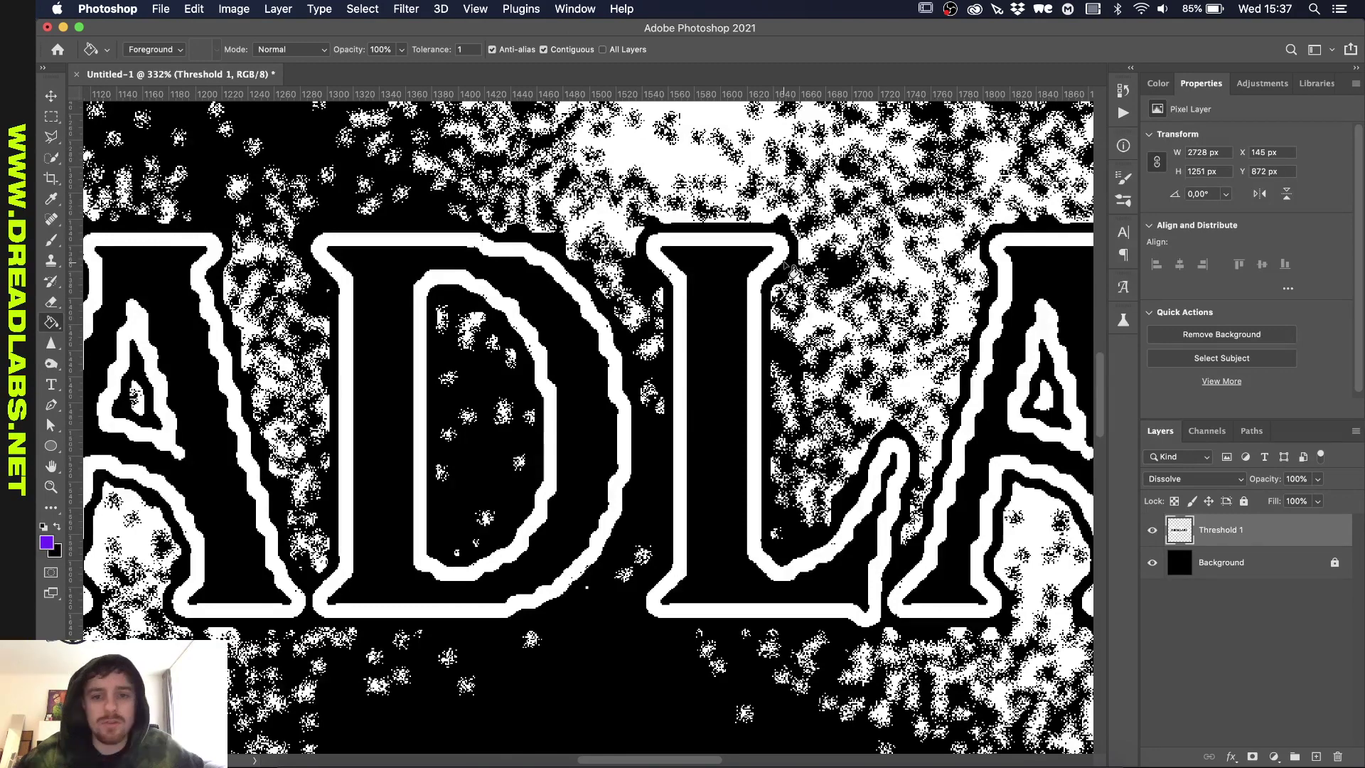
key("super+minus")
With anti-aliasing off, bucket-fill the white speckled regions and the R's inner space purple
left_click(493, 50)
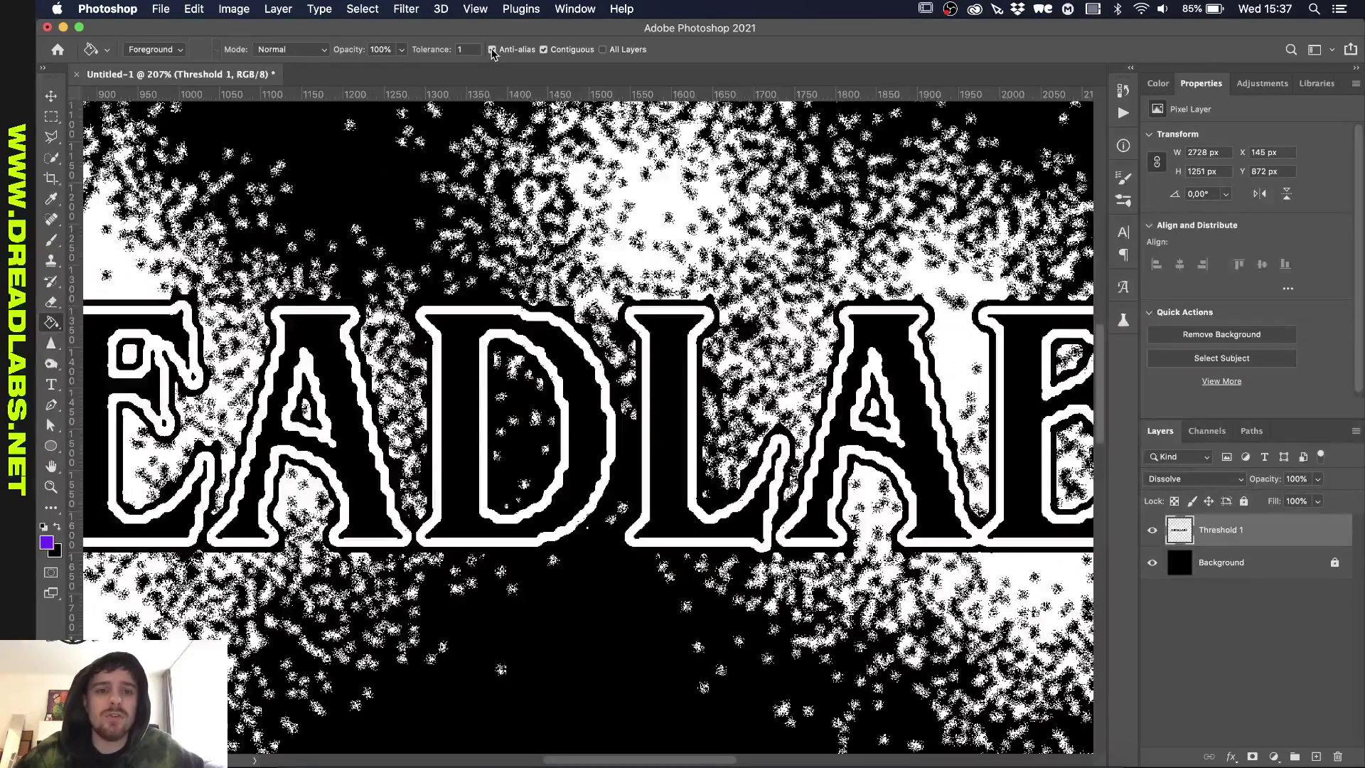
left_click(655, 206)
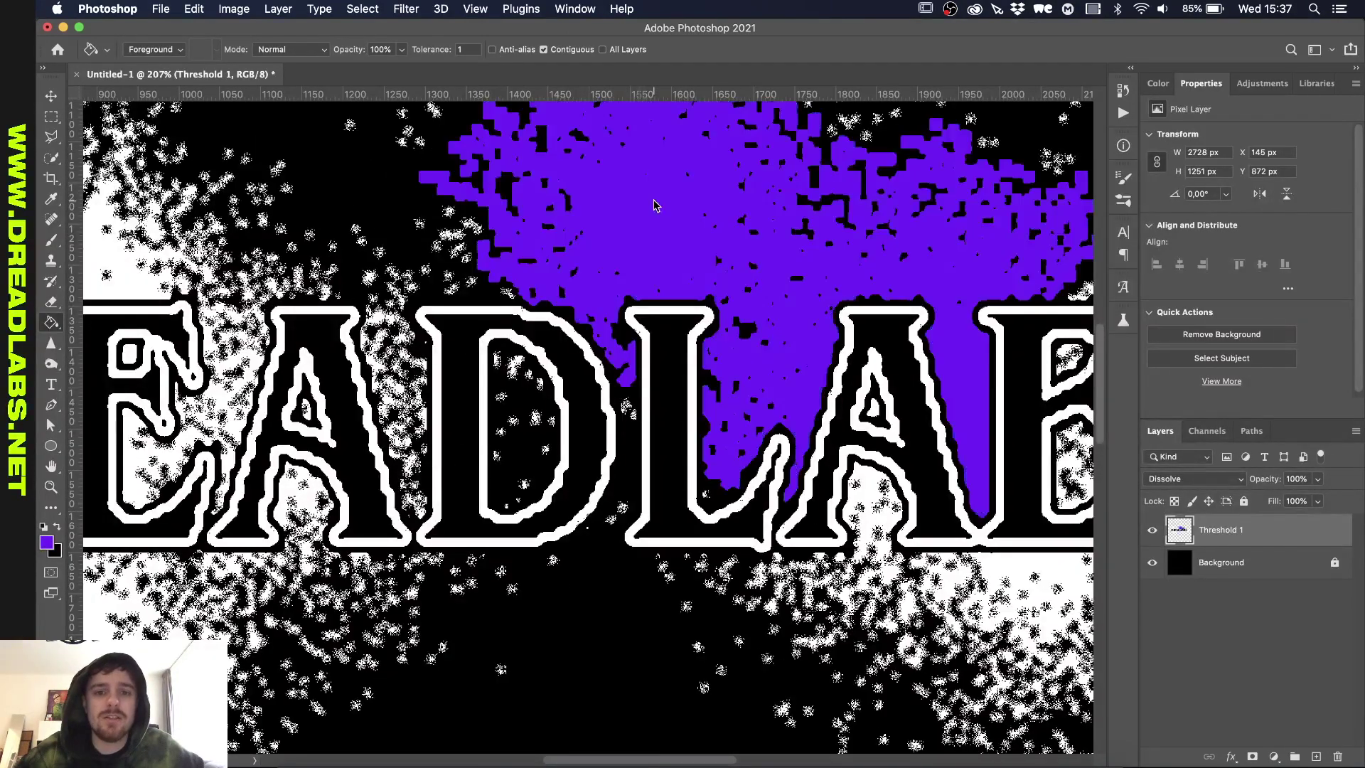
left_click(114, 276)
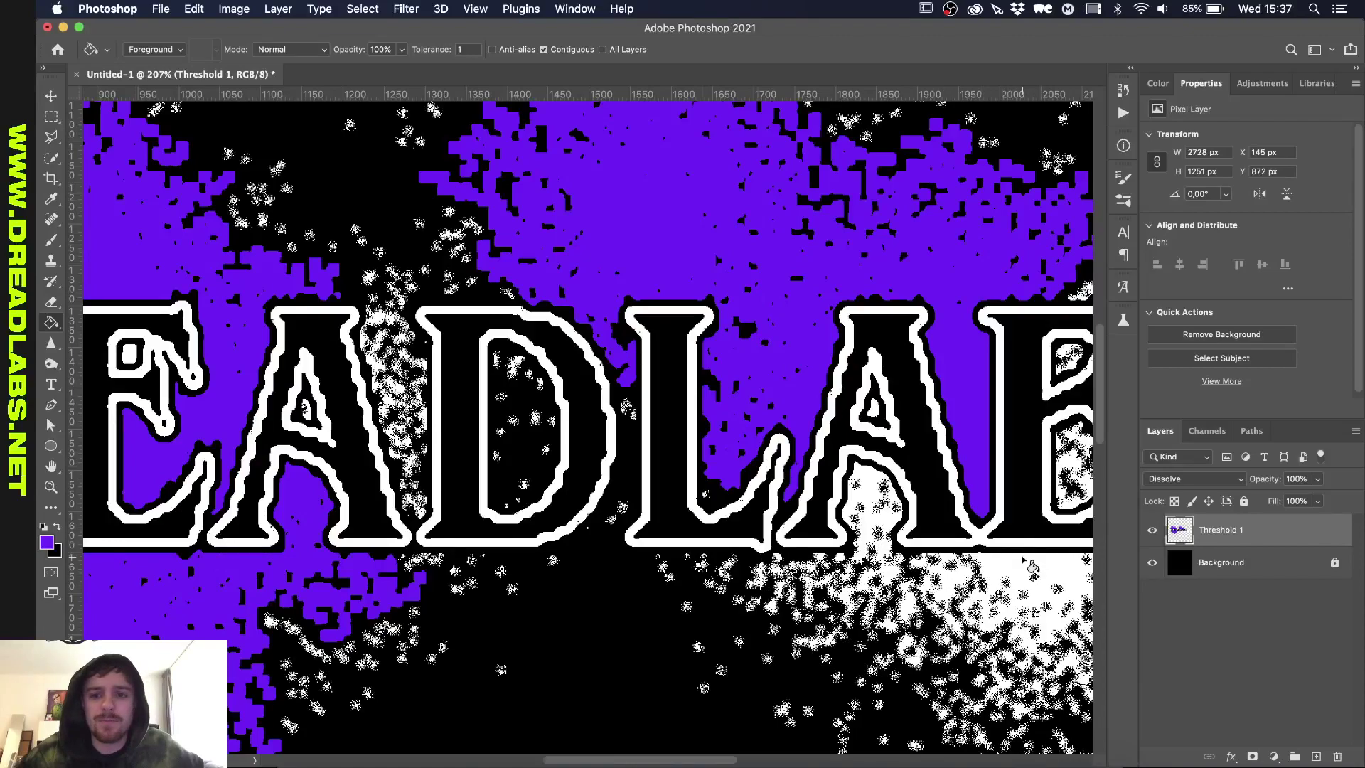
scroll(365, 361, "left", 5)
scroll(135, 304, "up", 3)
left_click(137, 303)
scroll(135, 305, "down", 4)
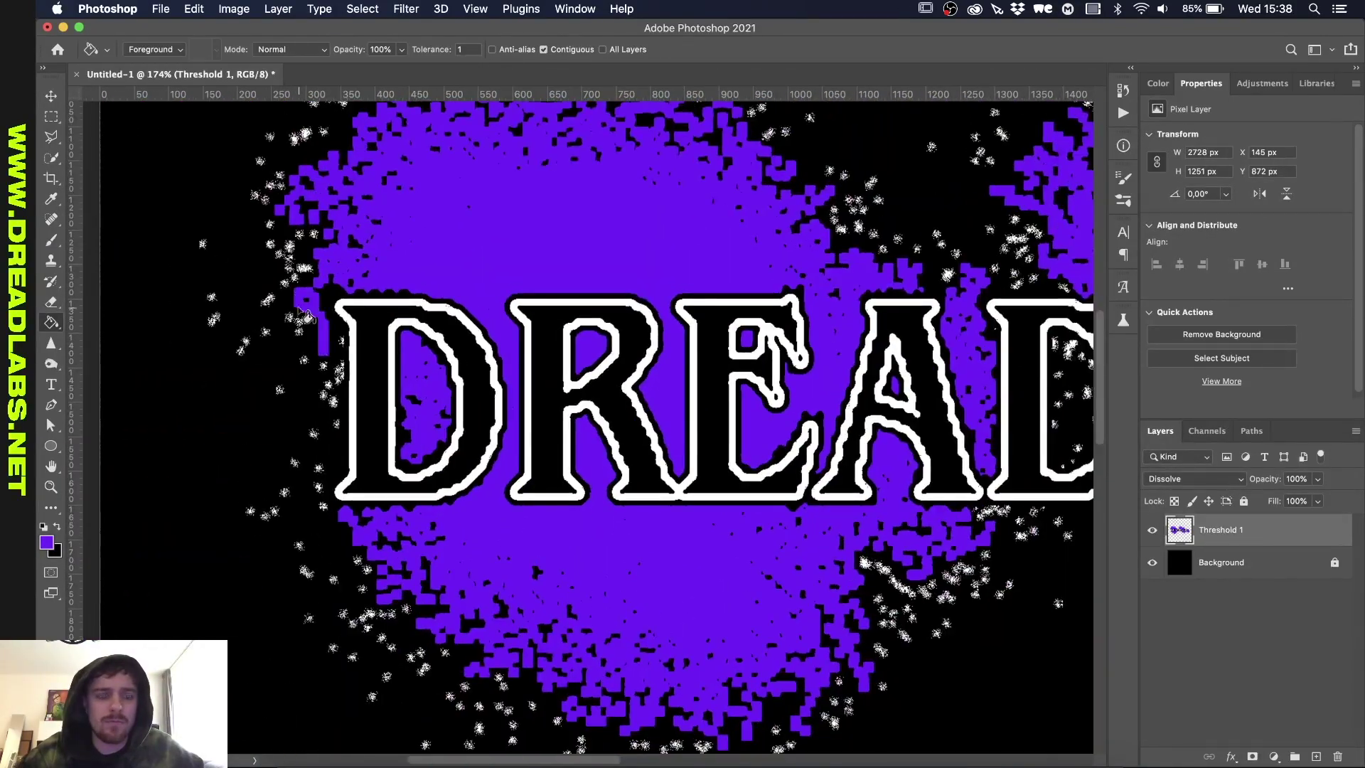
scroll(307, 316, "down", 2)
Fill the D, R, E, A and LABS letter outlines grey
left_click(1158, 83)
left_click(1178, 258)
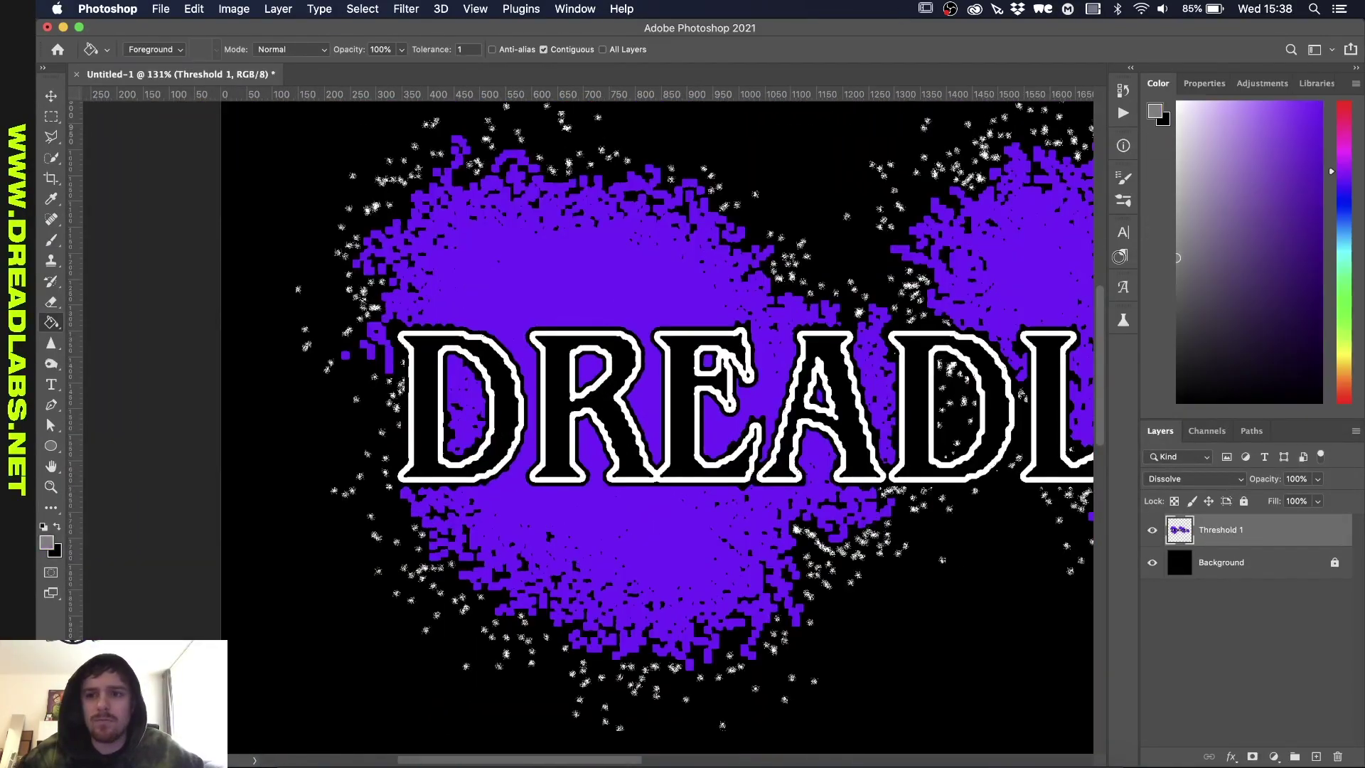
scroll(307, 316, "up", 3)
left_click(341, 398)
left_click(519, 398)
left_click(893, 425)
left_click(817, 422)
scroll(818, 422, "right", 10)
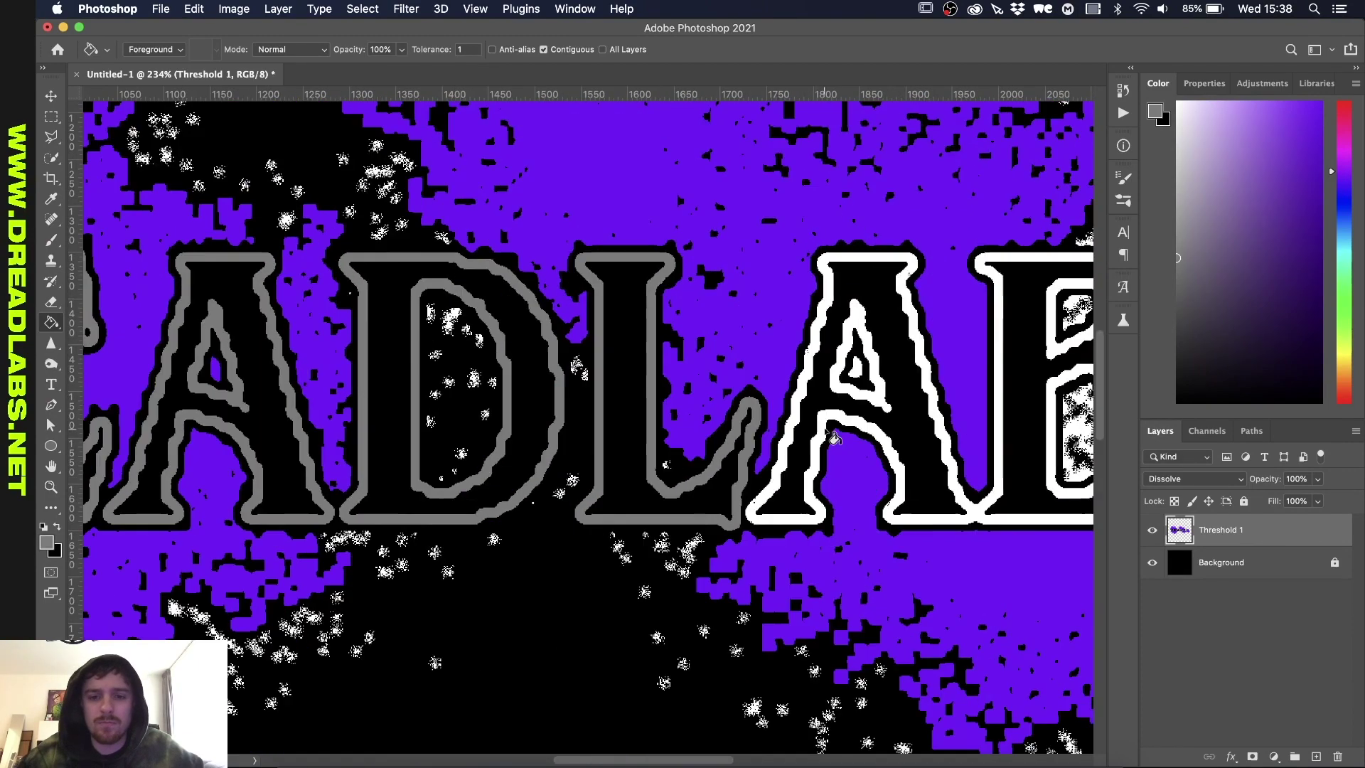
left_click(811, 402)
Pick purple again as the fill colour and zoom out to the whole DREADLABS text
key("g")
left_click(809, 416)
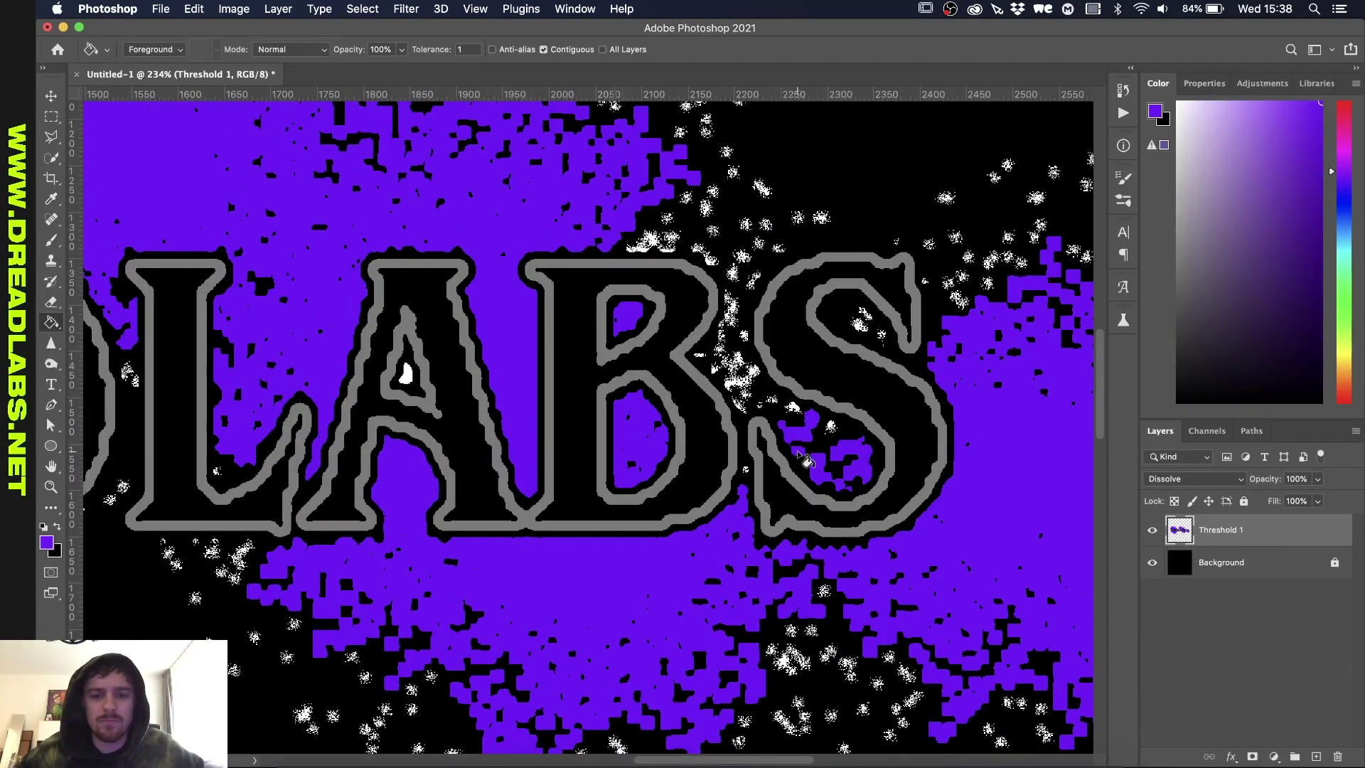
scroll(808, 416, "left", 10)
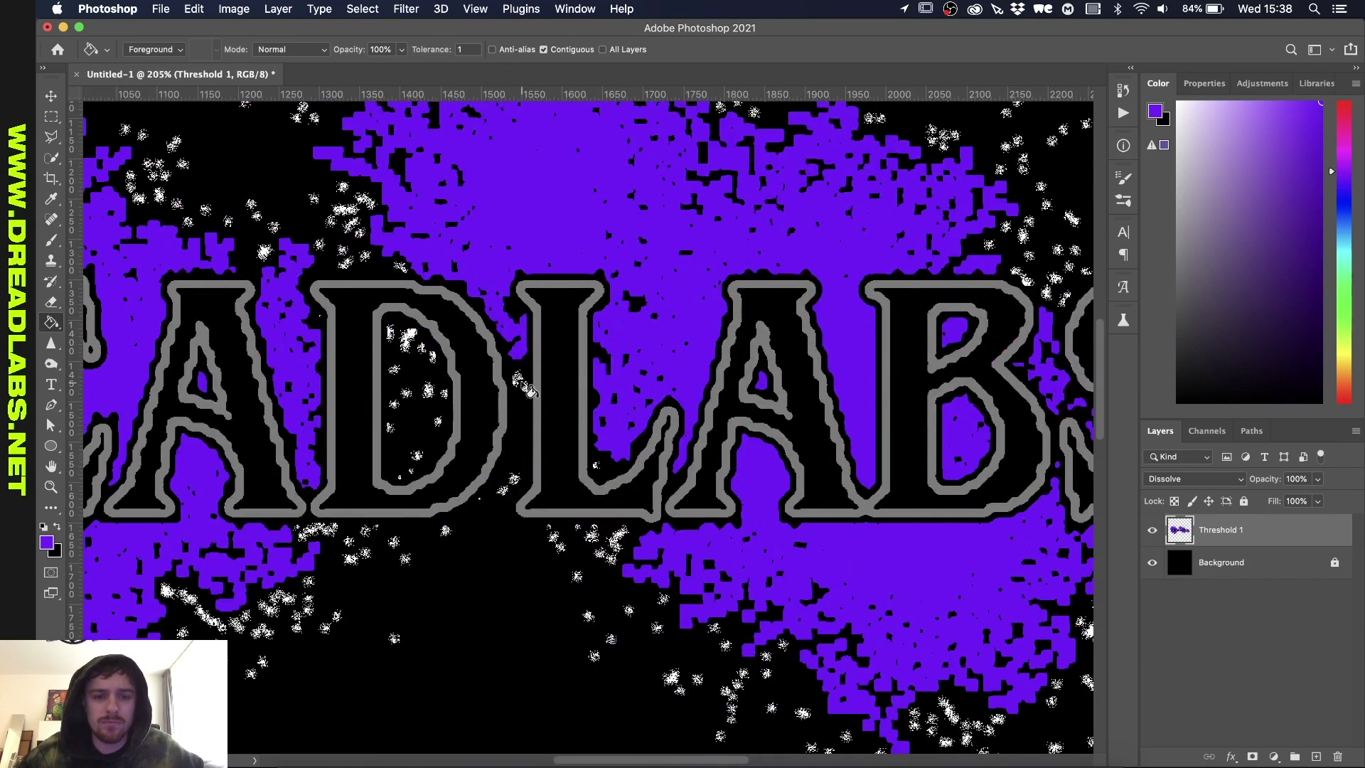
double_click(1169, 547)
key("Return")
key("super+0")
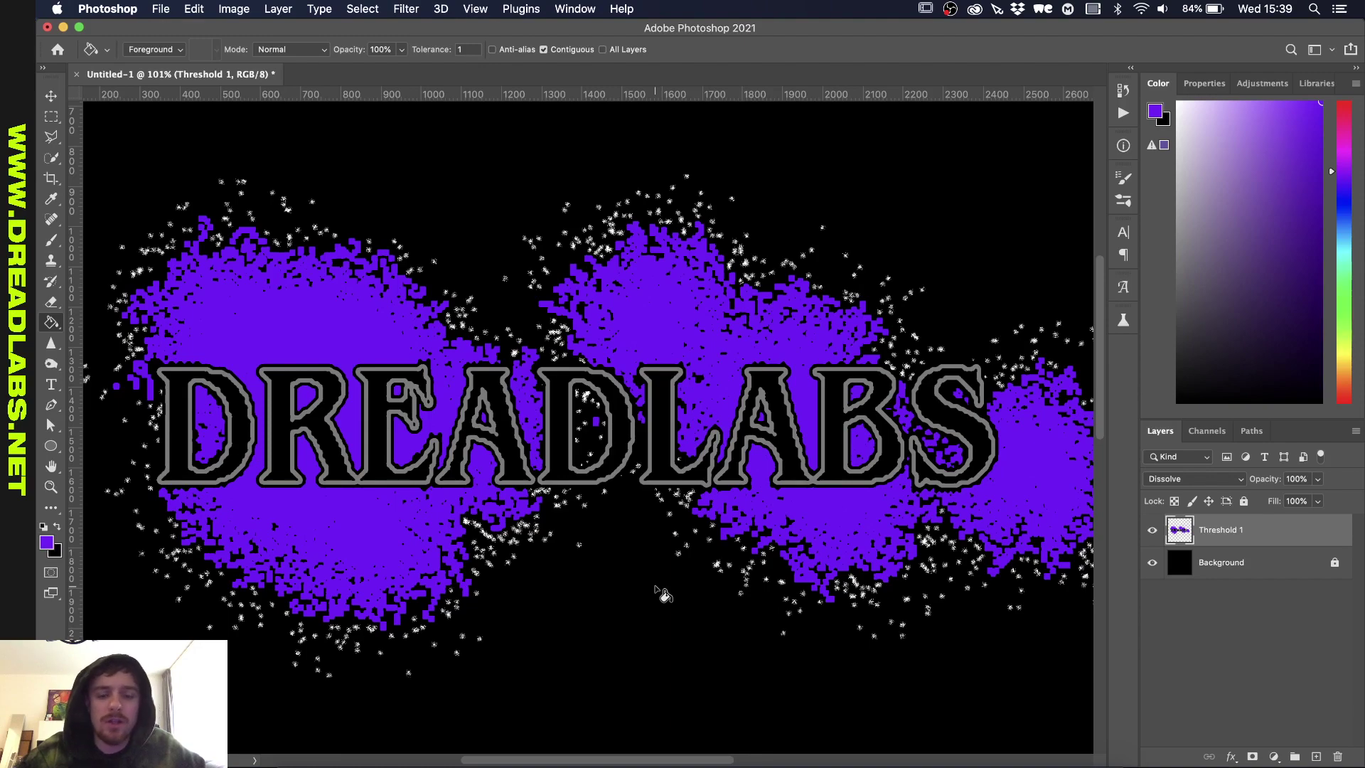
scroll(663, 594, "up", 2)
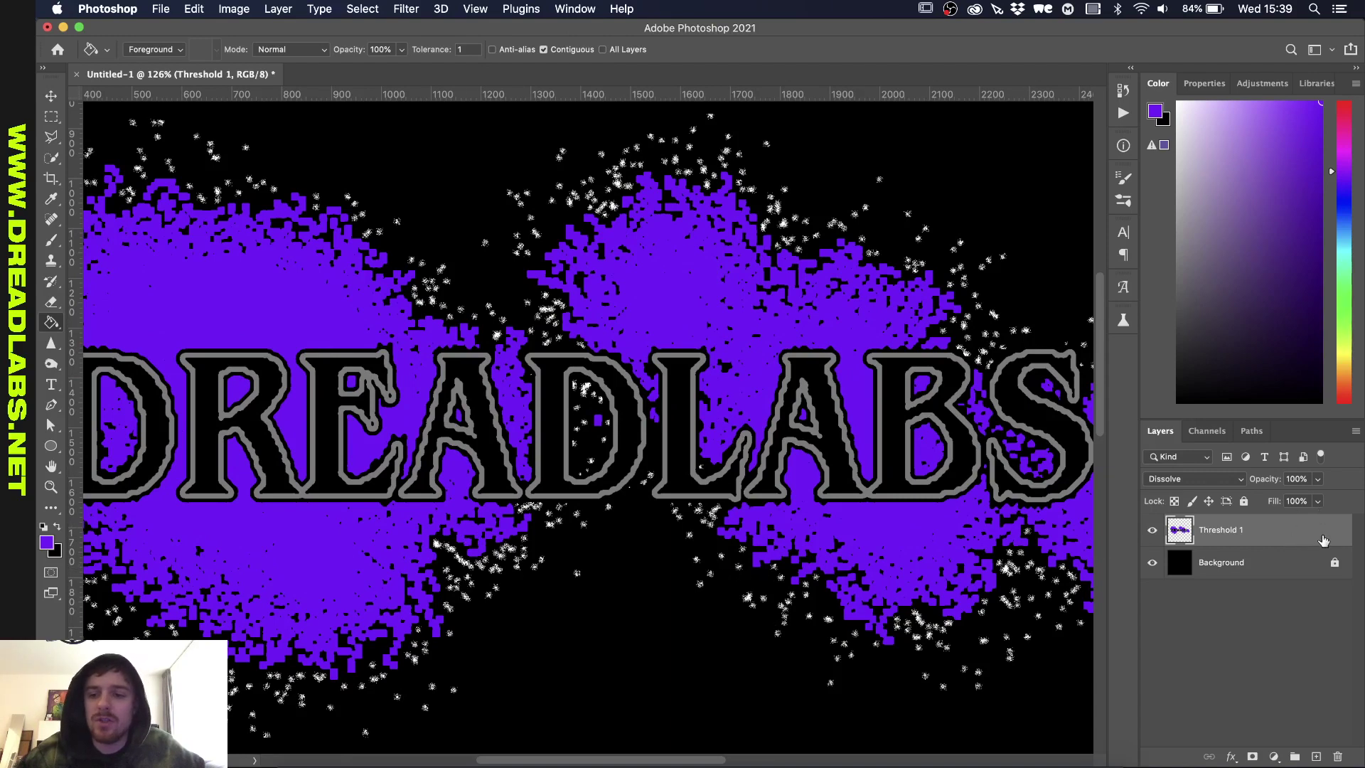
Split Threshold 1's This Layer white Blend If slider to 231/247 to hide the white speckles
double_click(1324, 540)
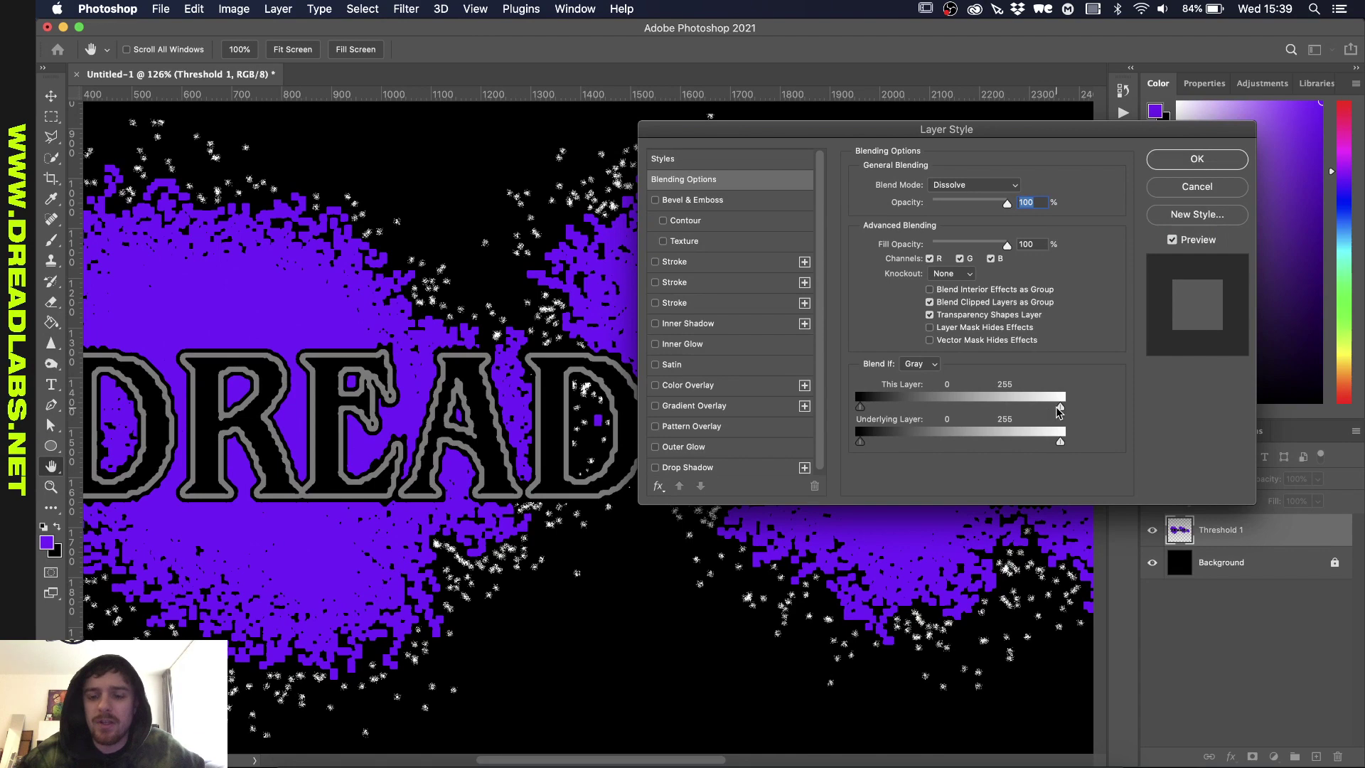
mouse_move(1060, 411)
left_mouse_down()
mouse_move(1031, 411)
mouse_move(1055, 411)
left_mouse_up()
left_click(1197, 158)
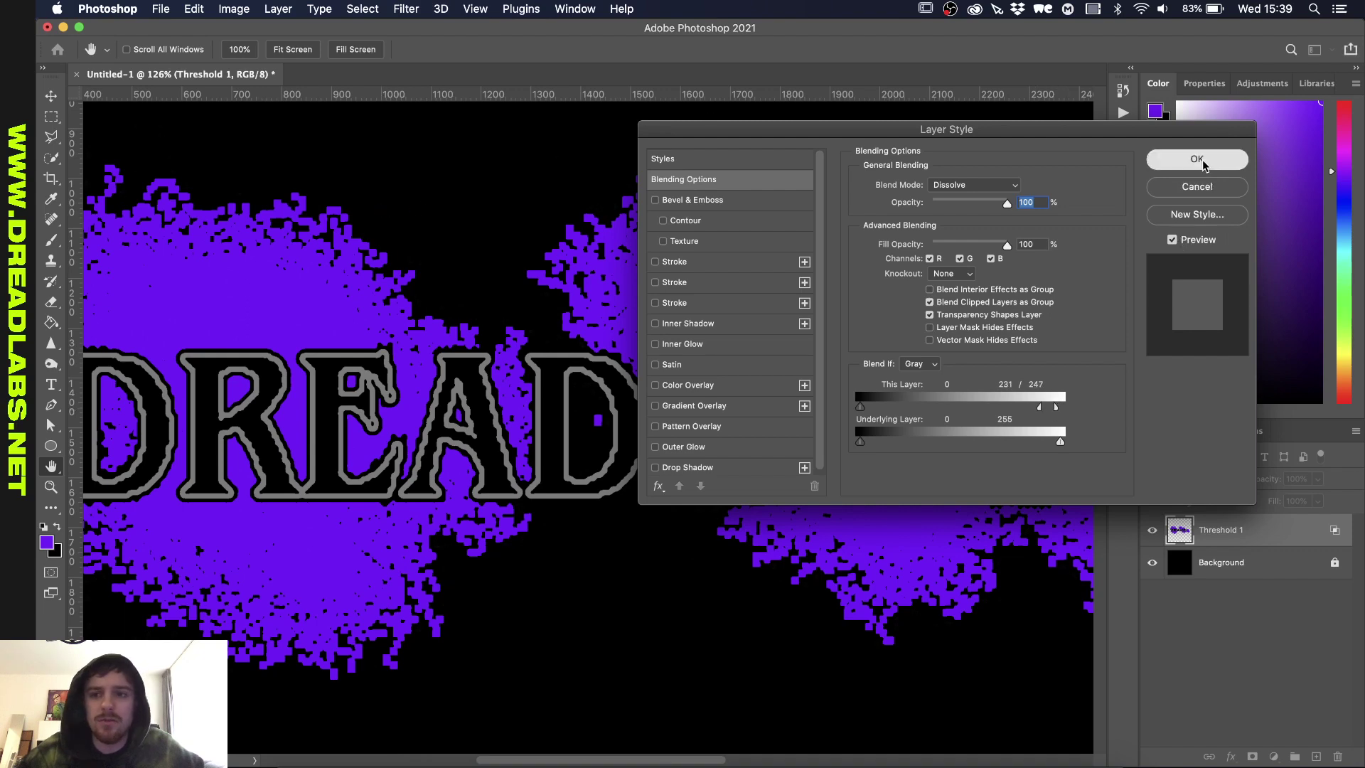
key("super+0")
scroll(514, 329, "up", 3)
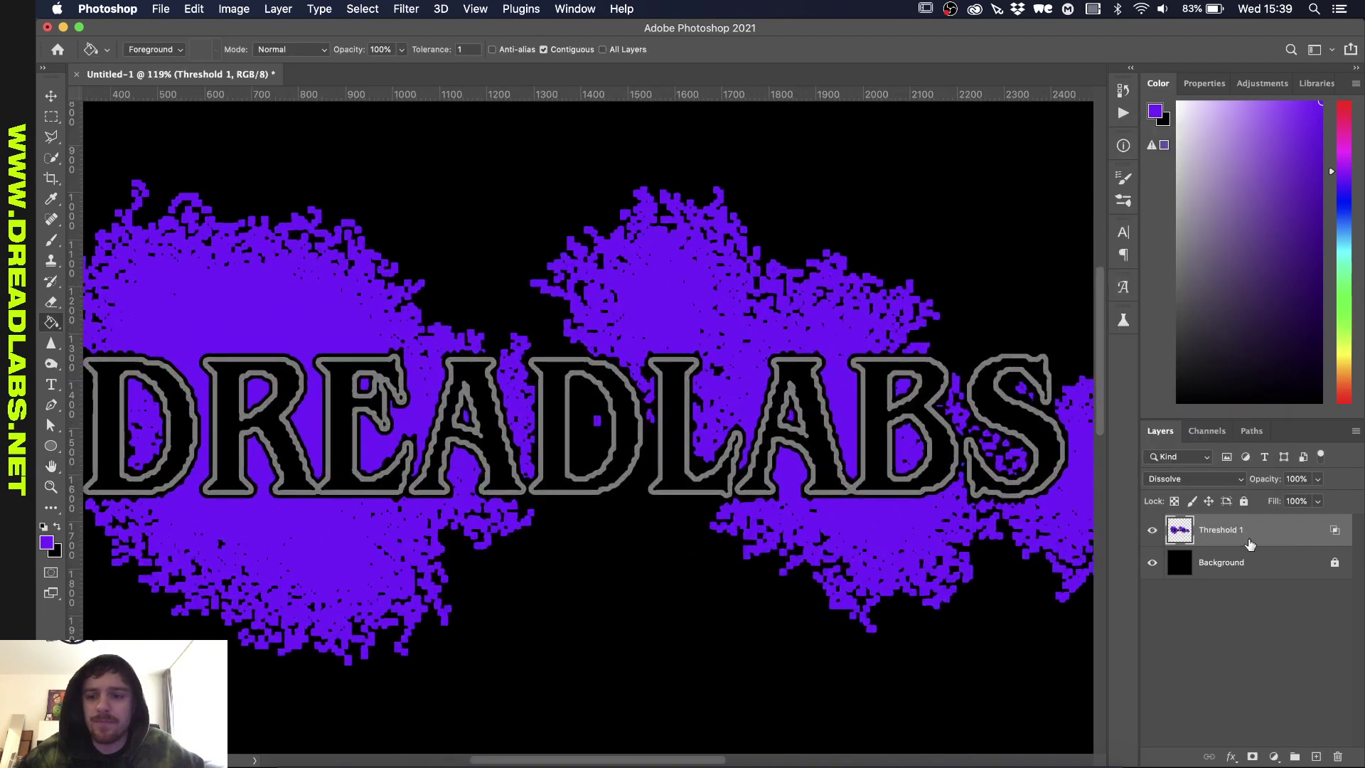
Convert the Threshold 1 layer into a smart object
left_click(1225, 480)
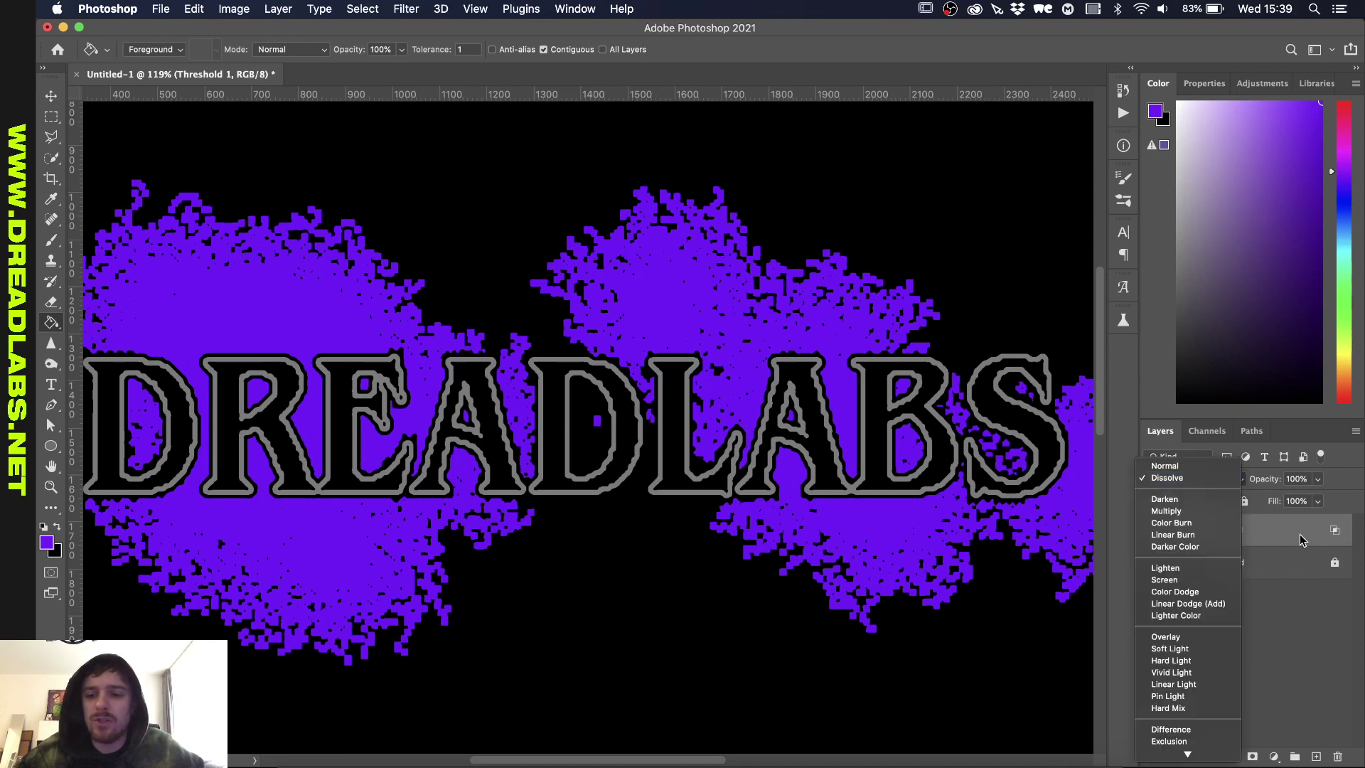
right_click(1301, 540)
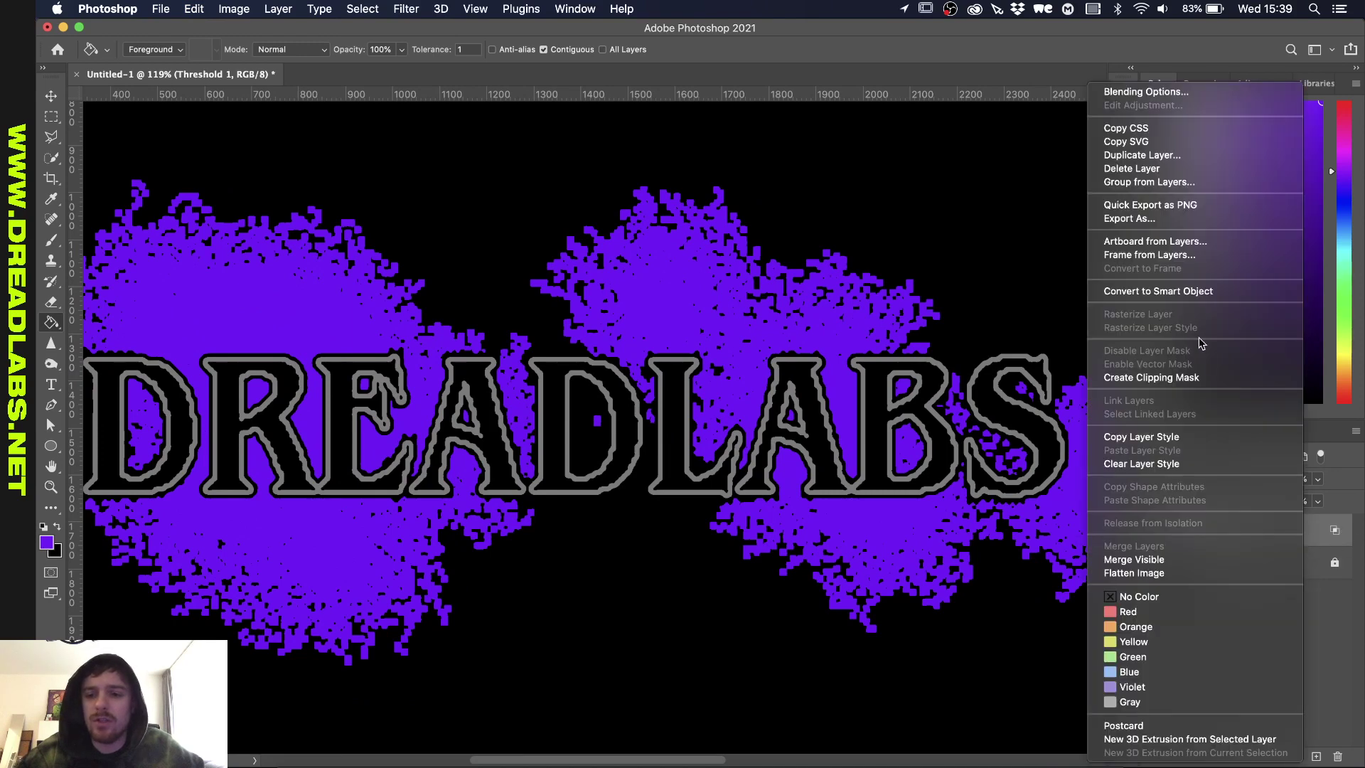
left_click(1200, 297)
scroll(746, 427, "down", 5)
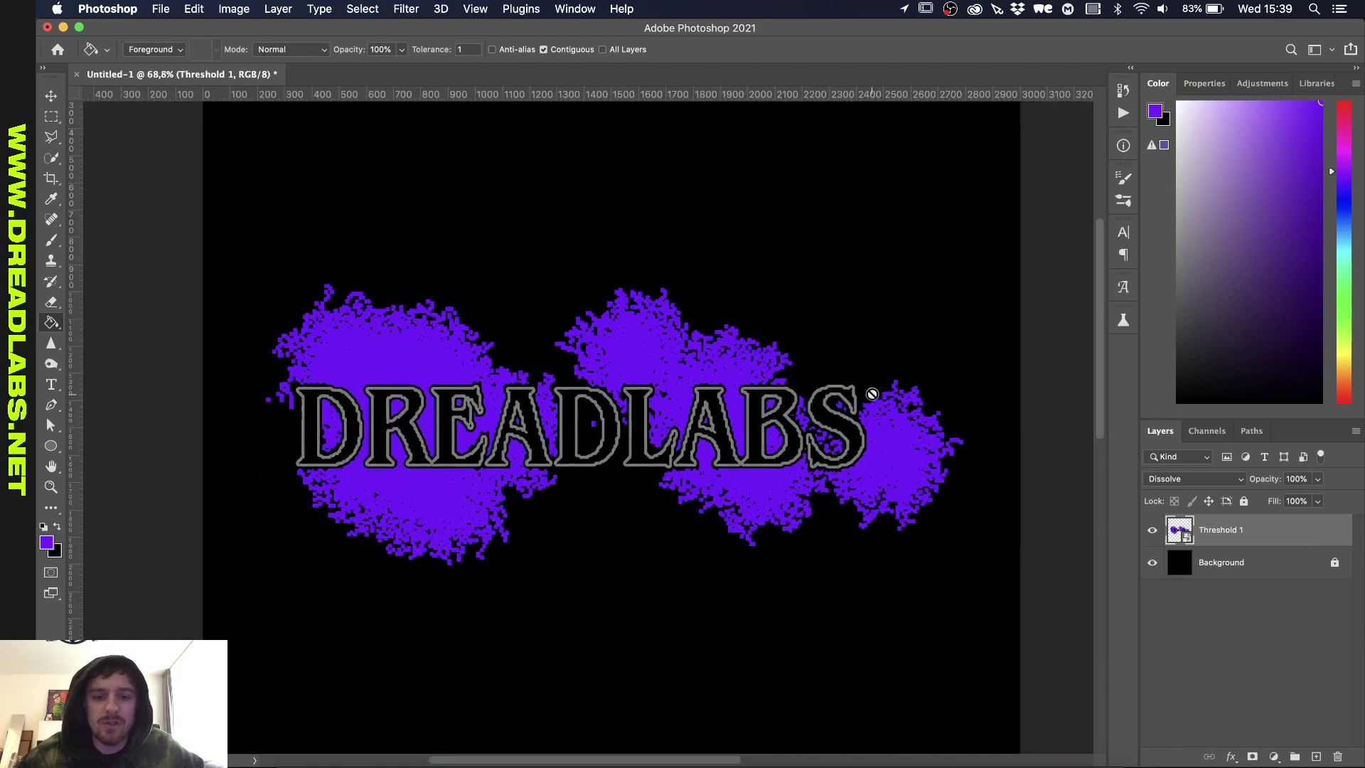
With the Move tool, drag the DREADLABS logo slightly right and up on the canvas
key("v")
left_click_drag(623, 419, 674, 409)
scroll(679, 391, "up", 5)
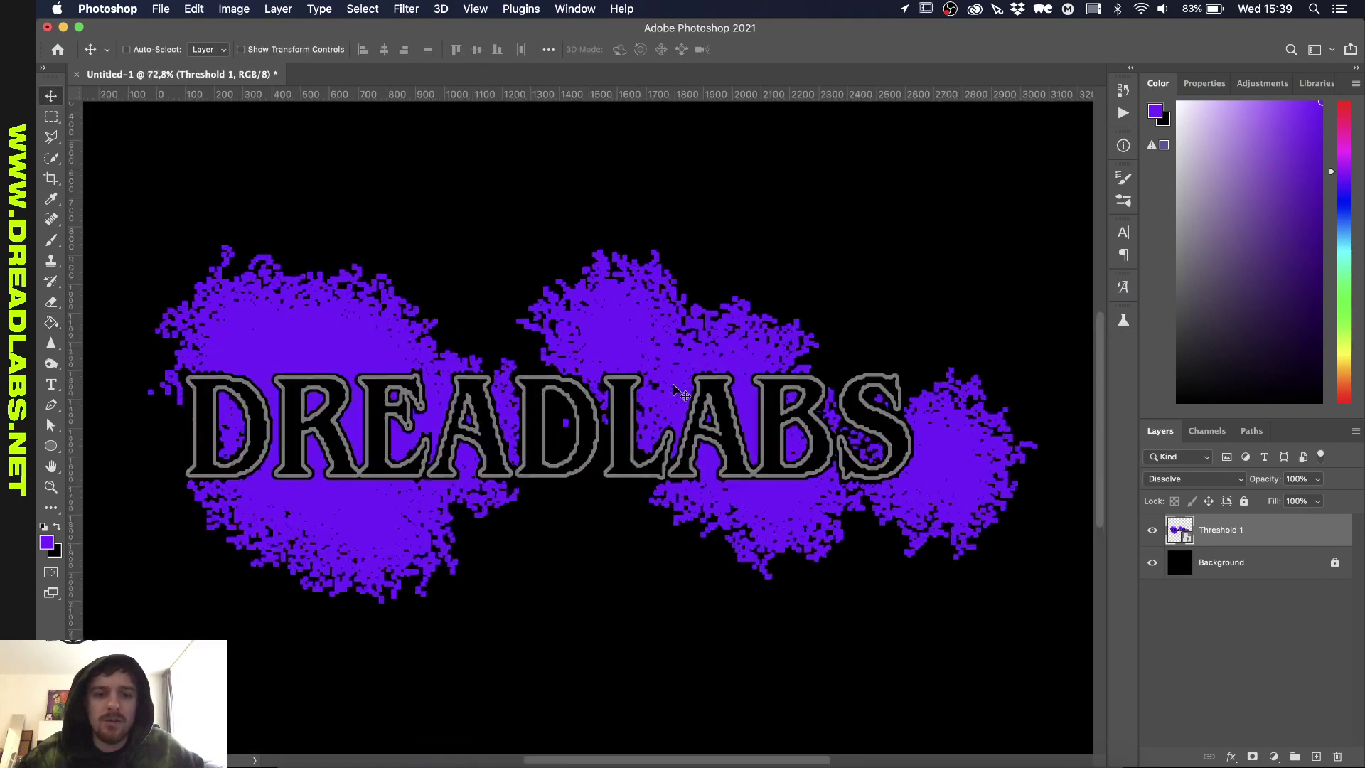
scroll(679, 392, "left", 2)
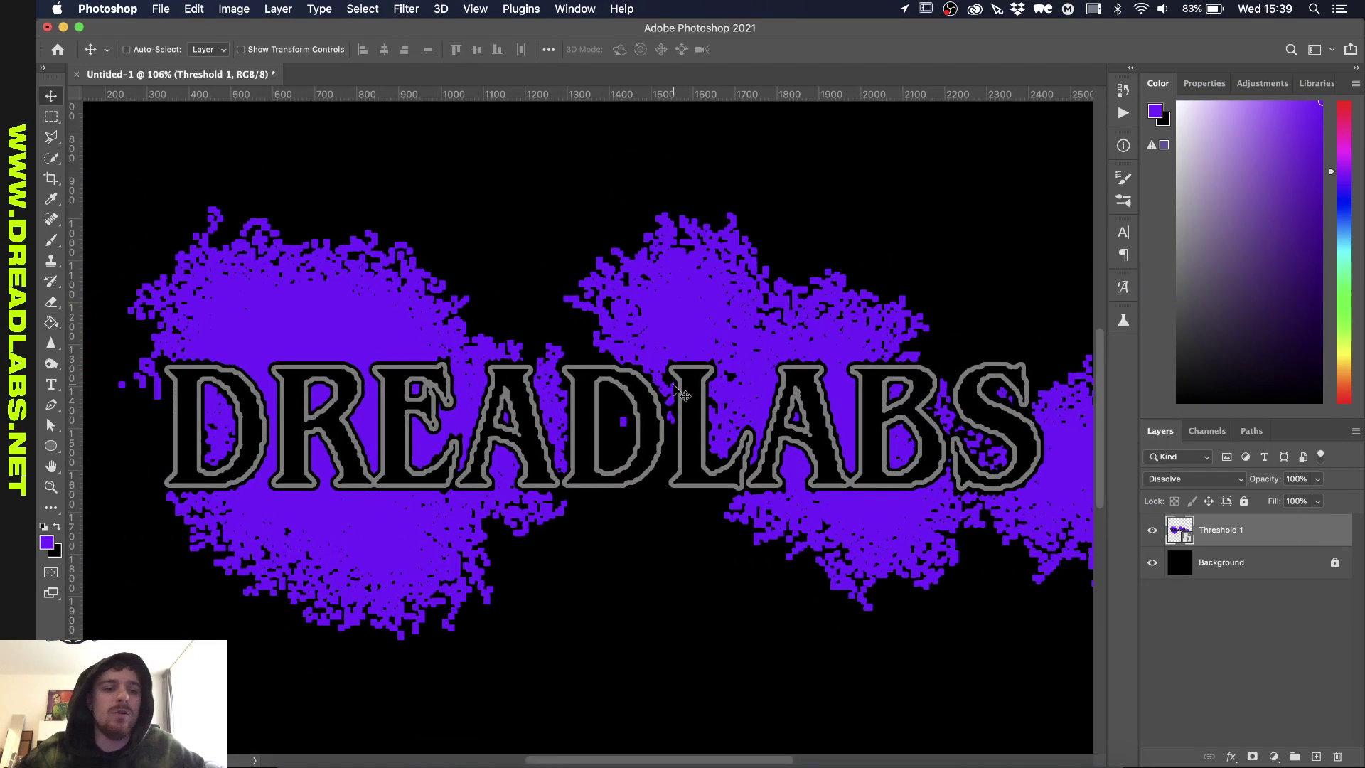